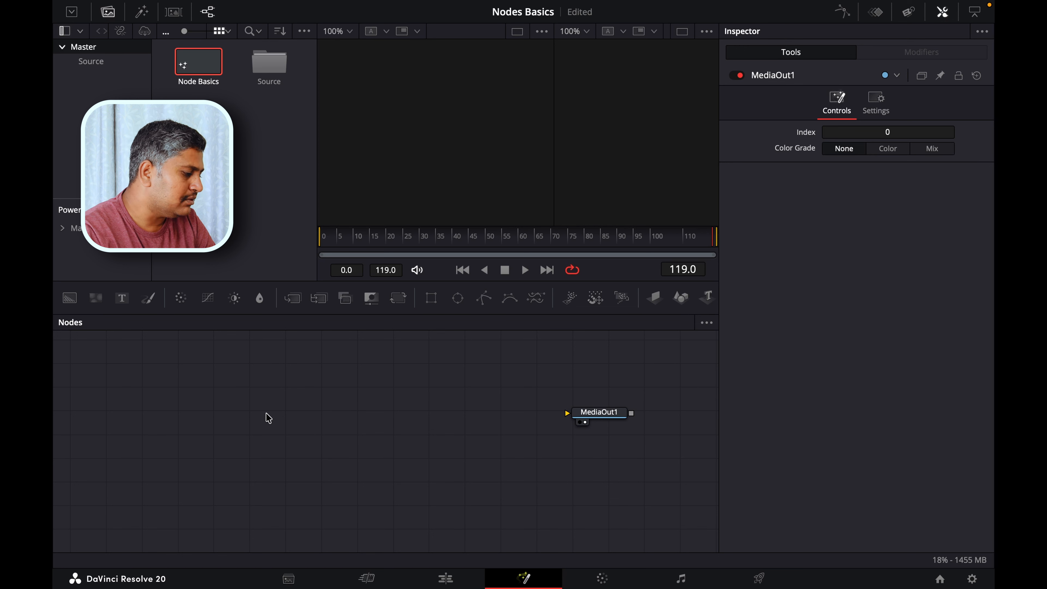
Step: Add a Background node feeding MediaOut1 and set its solid color to Mercury
left_click_drag(71, 298, 574, 418)
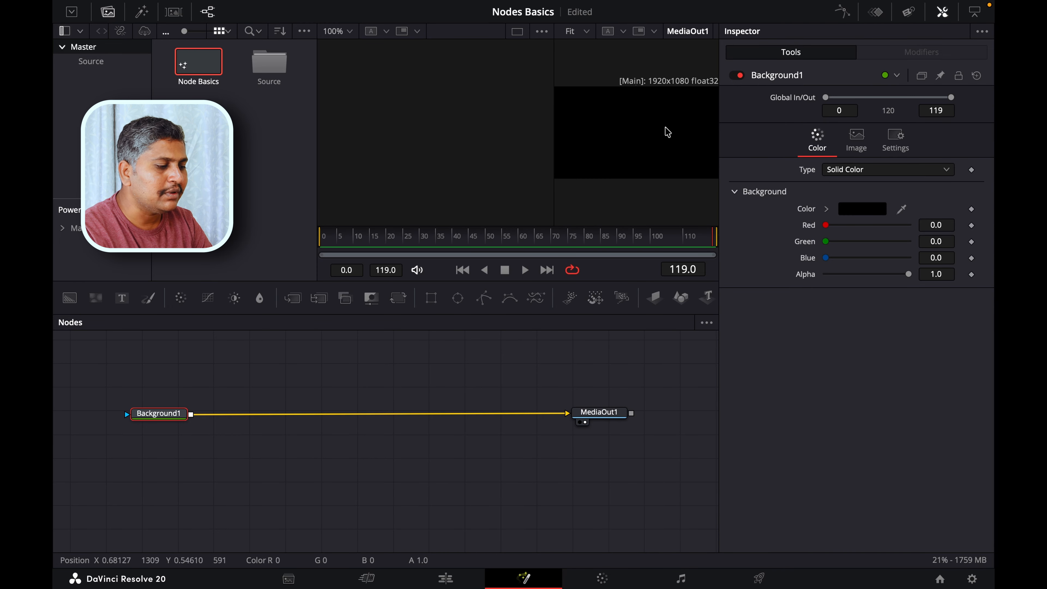
left_click(863, 209)
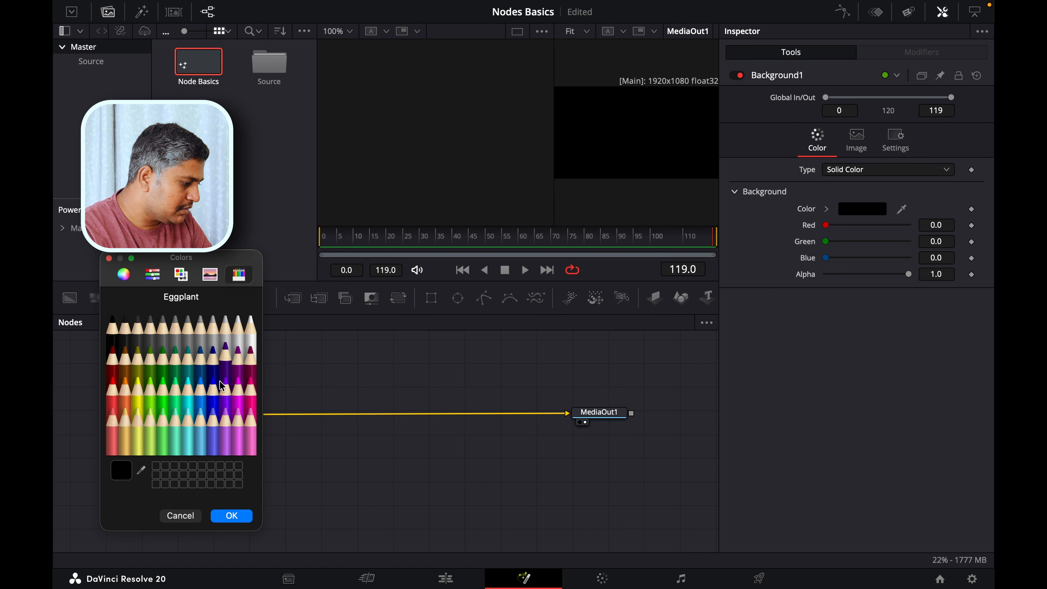
left_click(236, 336)
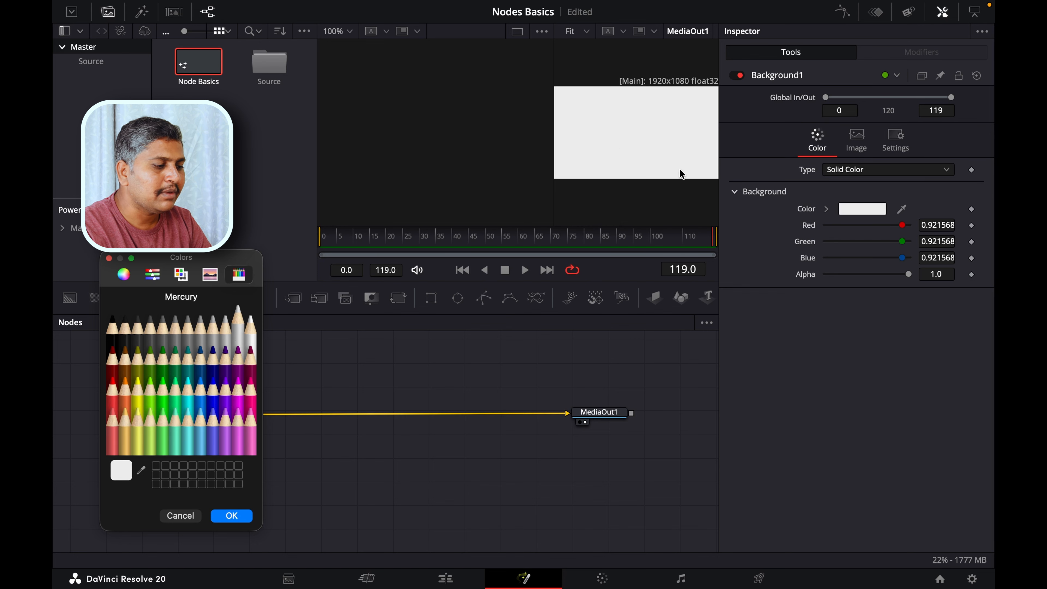
key("Return")
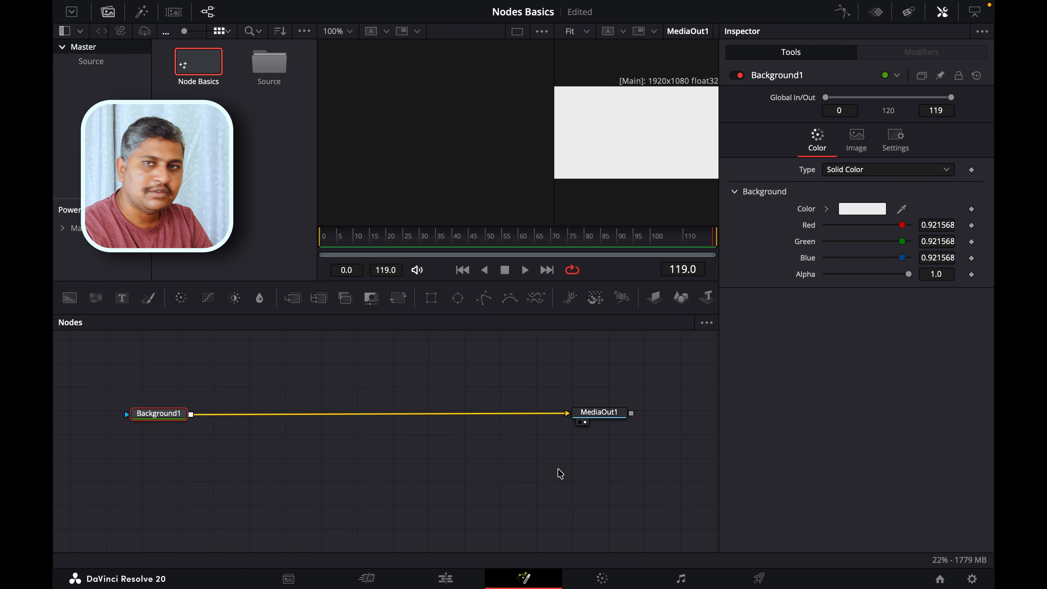
Step: Move the MediaOut1 node slightly farther from Background1 and delete the Background1 node
left_click_drag(606, 415, 628, 413)
left_click(628, 413)
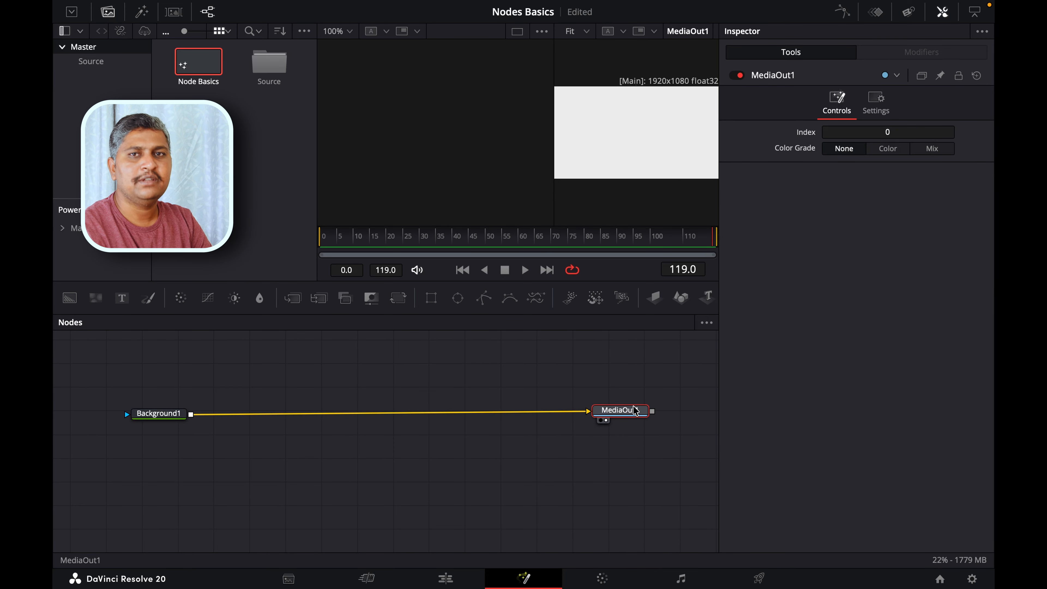
mouse_move(635, 410)
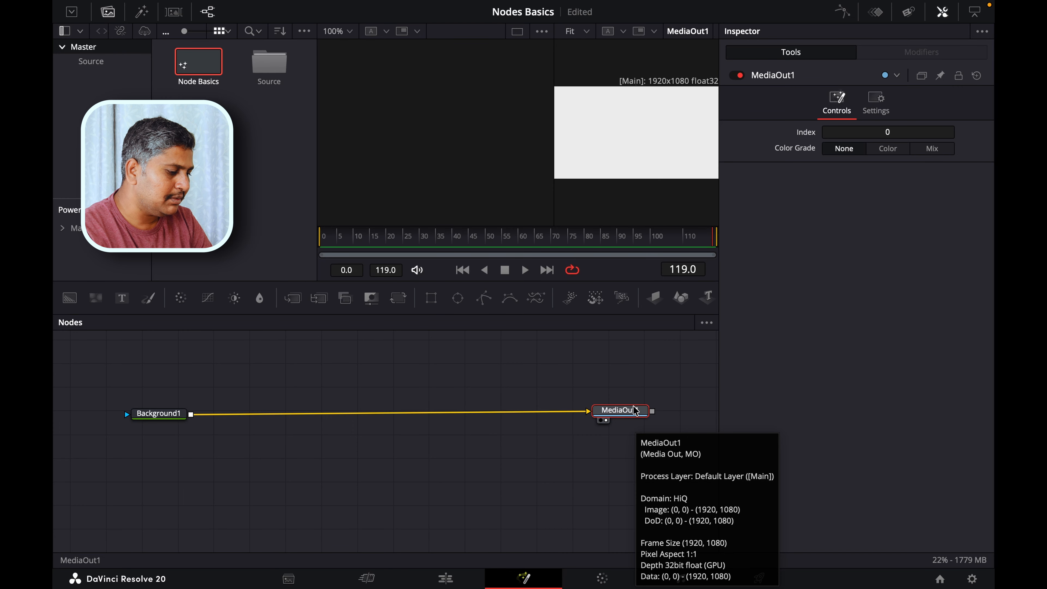
left_click(520, 446)
left_click(621, 414)
left_click(229, 404)
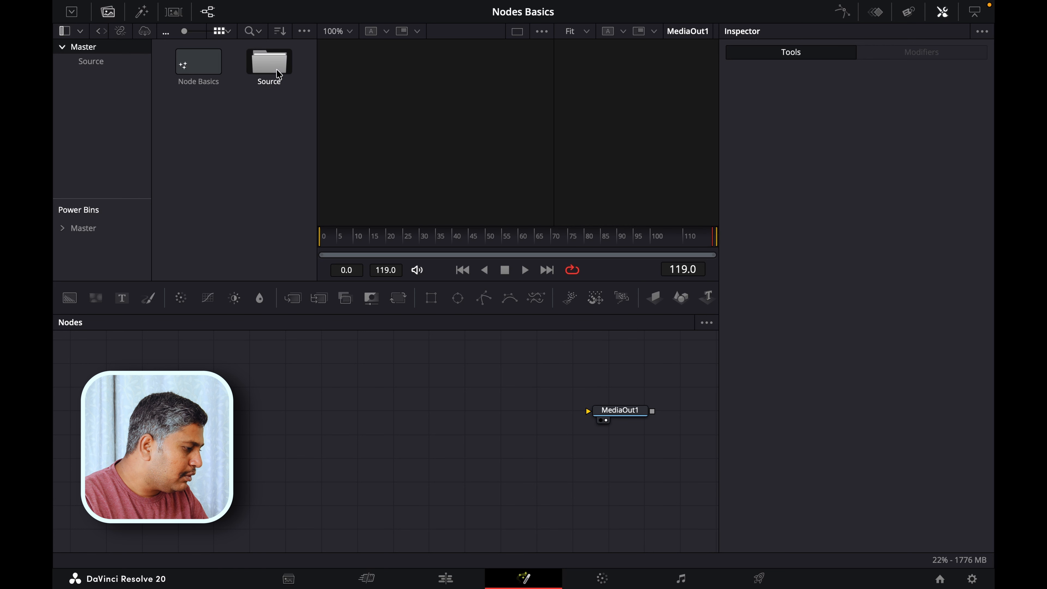
Step: Open the Source bin in the media pool
double_click(281, 81)
left_click(70, 298)
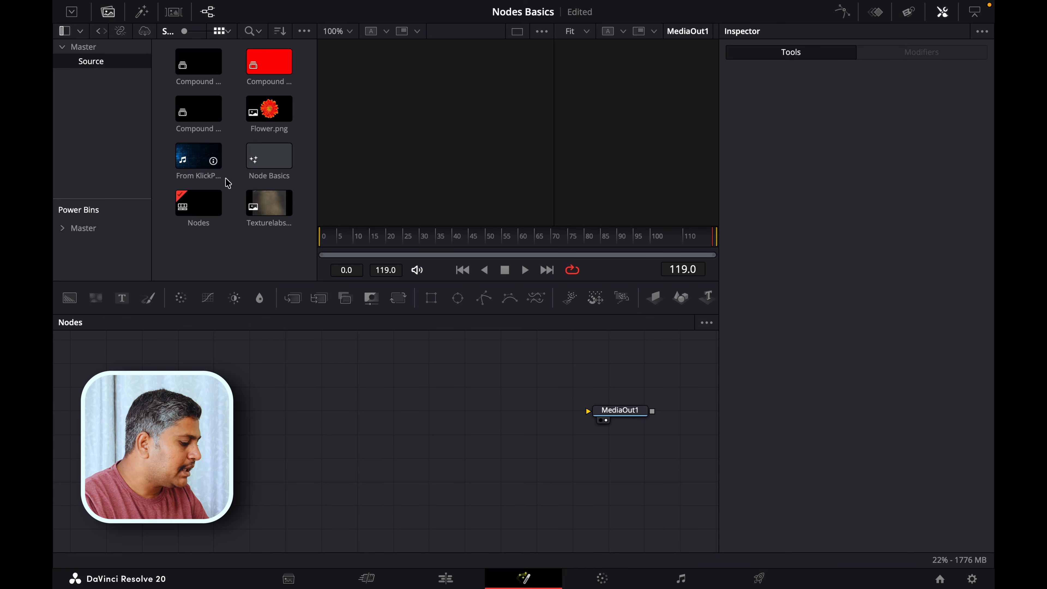
Step: Preview the From KlickPin particles clip on the Edit page timeline, delete it there, and return to the Fusion page
left_click(444, 578)
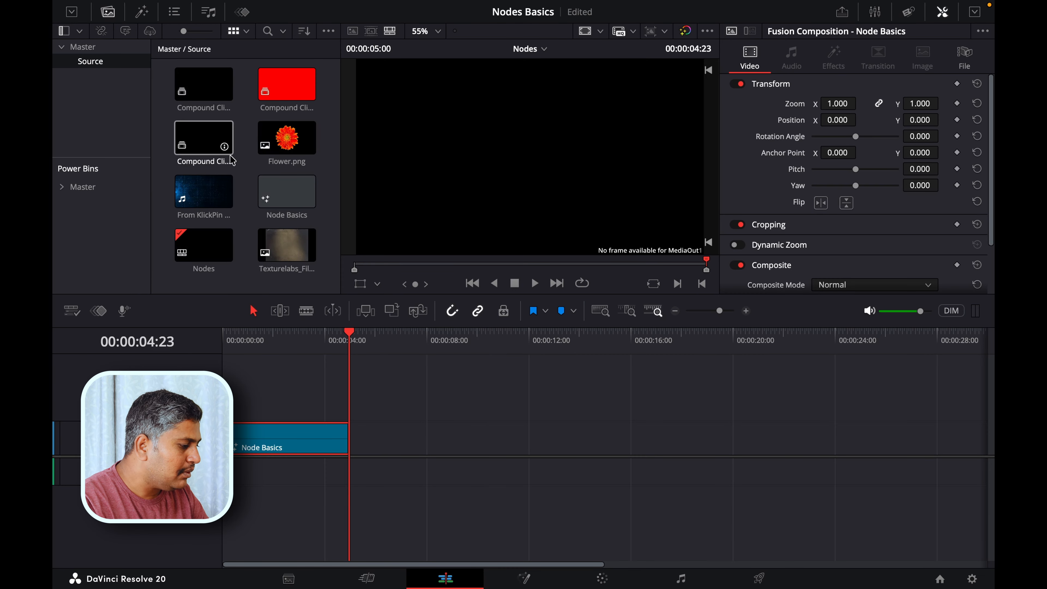
left_click_drag(206, 189, 461, 443)
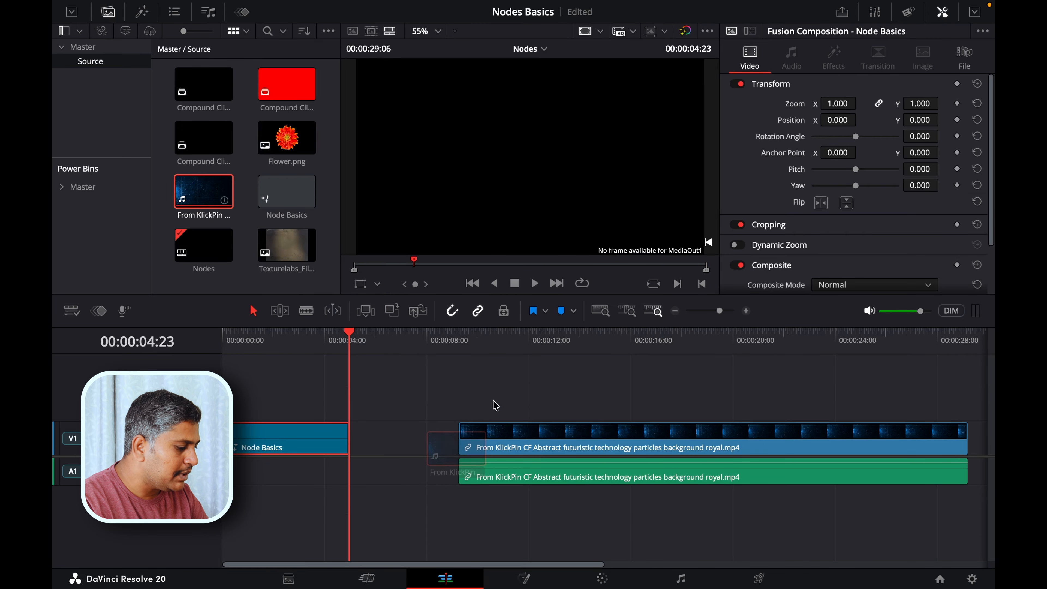
left_click_drag(468, 341, 493, 343)
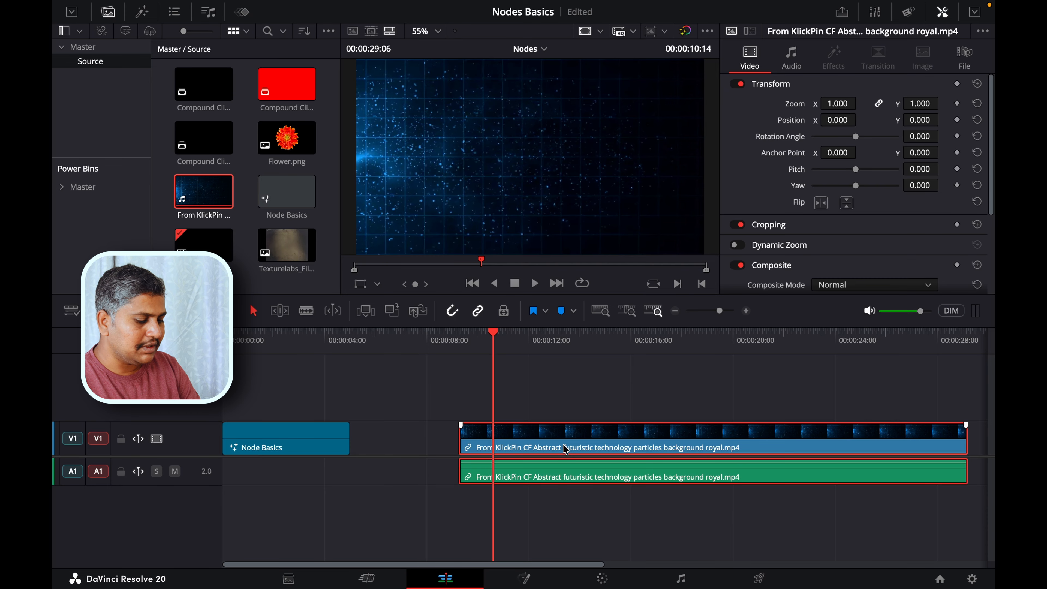
key("Delete")
left_click(523, 579)
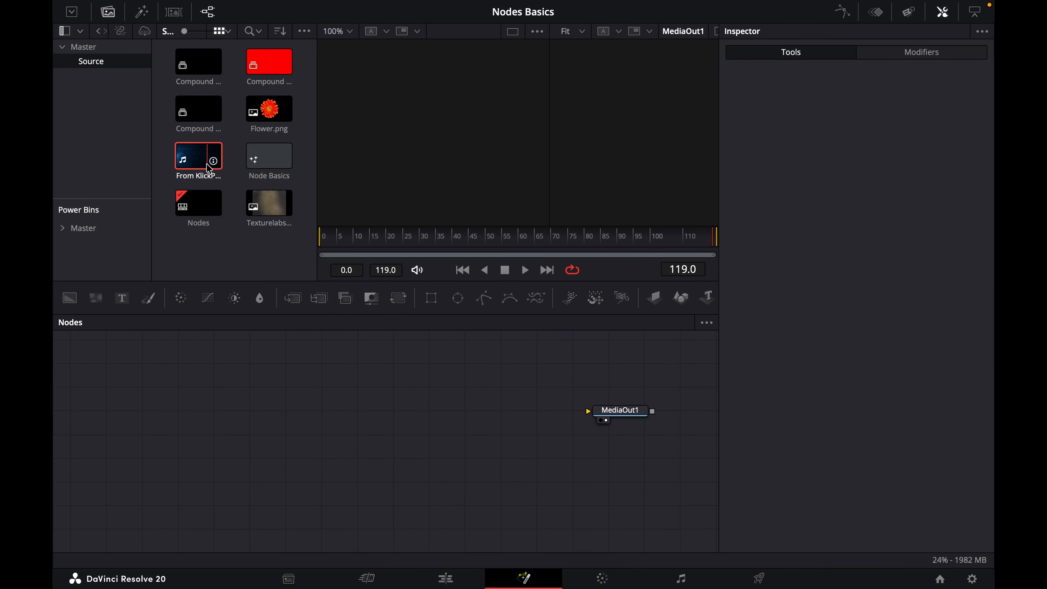
Step: Add the From KlickPin particles clip to the node graph and connect its output to MediaOut1
left_click_drag(203, 165, 223, 420)
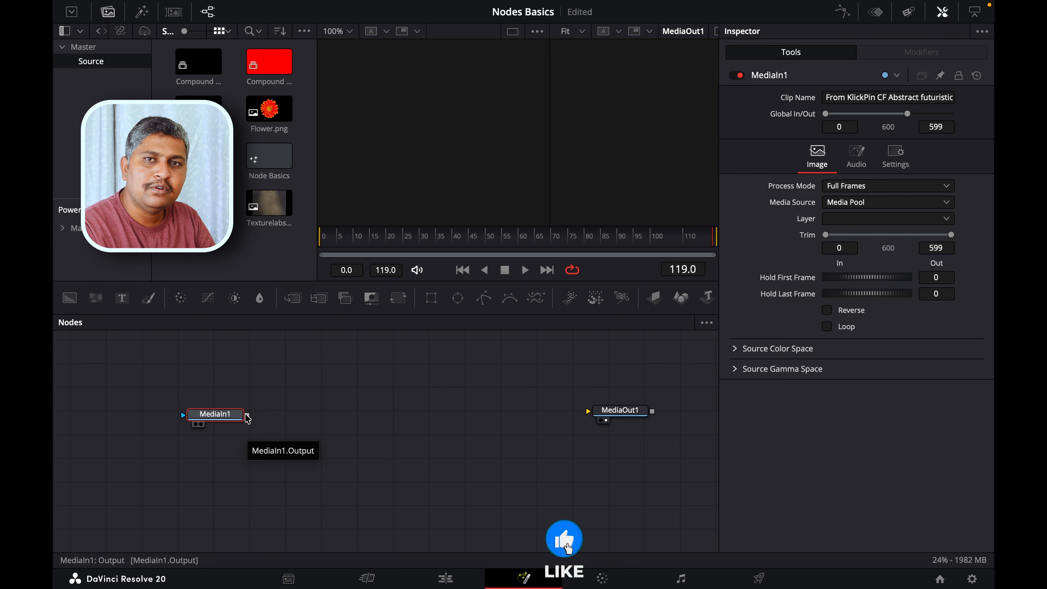
left_click_drag(248, 418, 603, 416)
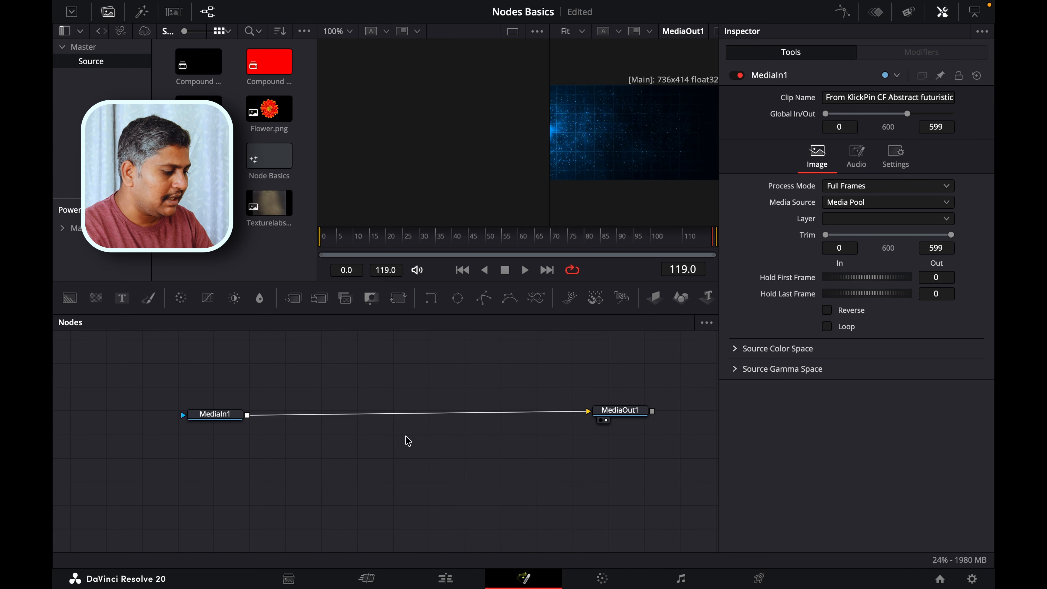
left_click(499, 414)
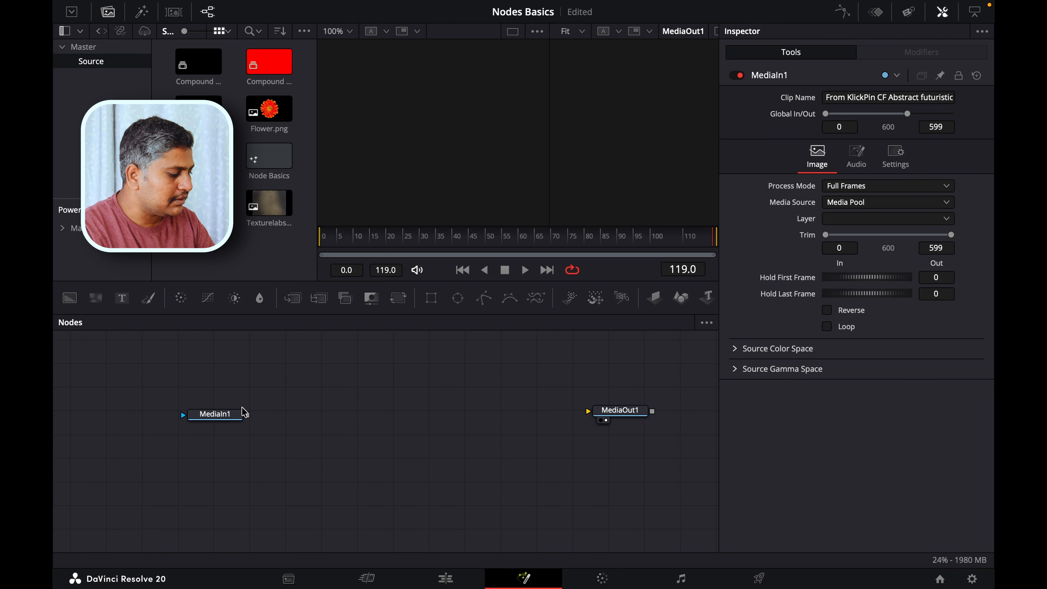
left_click_drag(247, 415, 607, 412)
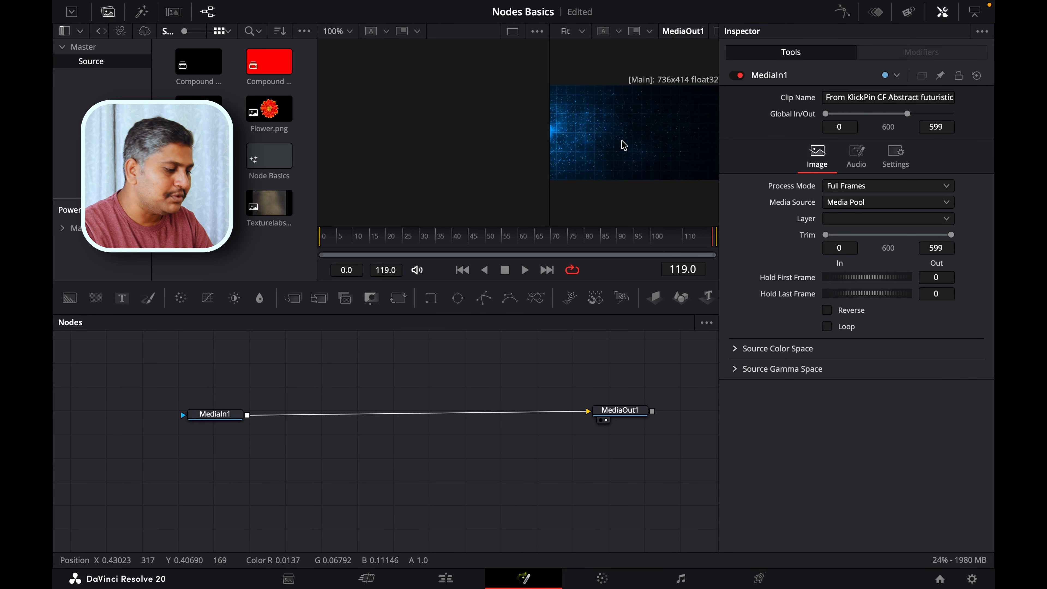
Step: Reposition the MediaIn1 and MediaOut1 nodes so they line up horizontally with ample space between them
left_click_drag(631, 415, 627, 426)
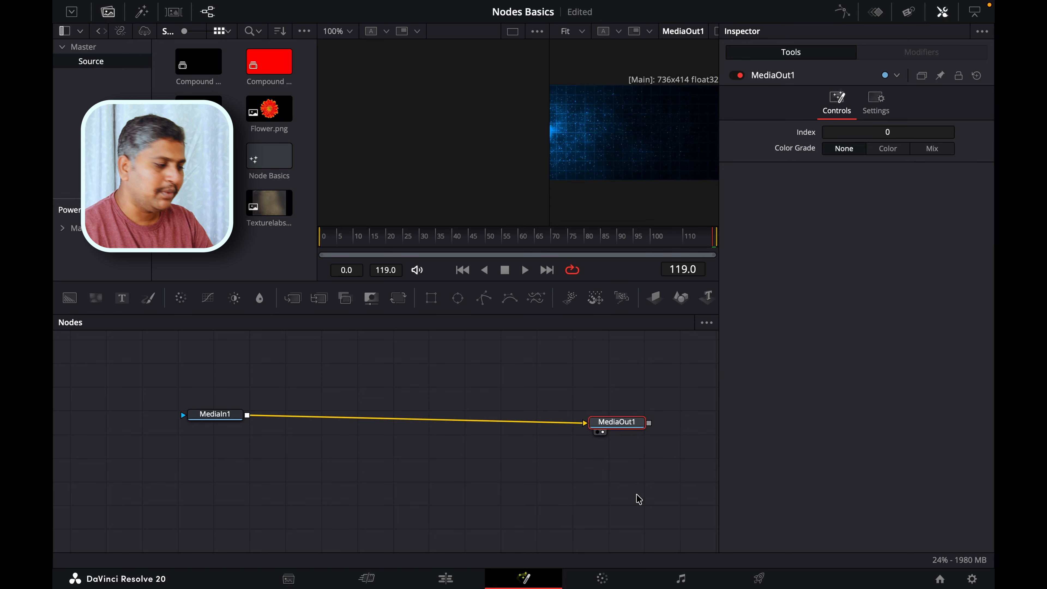
left_click_drag(194, 419, 180, 434)
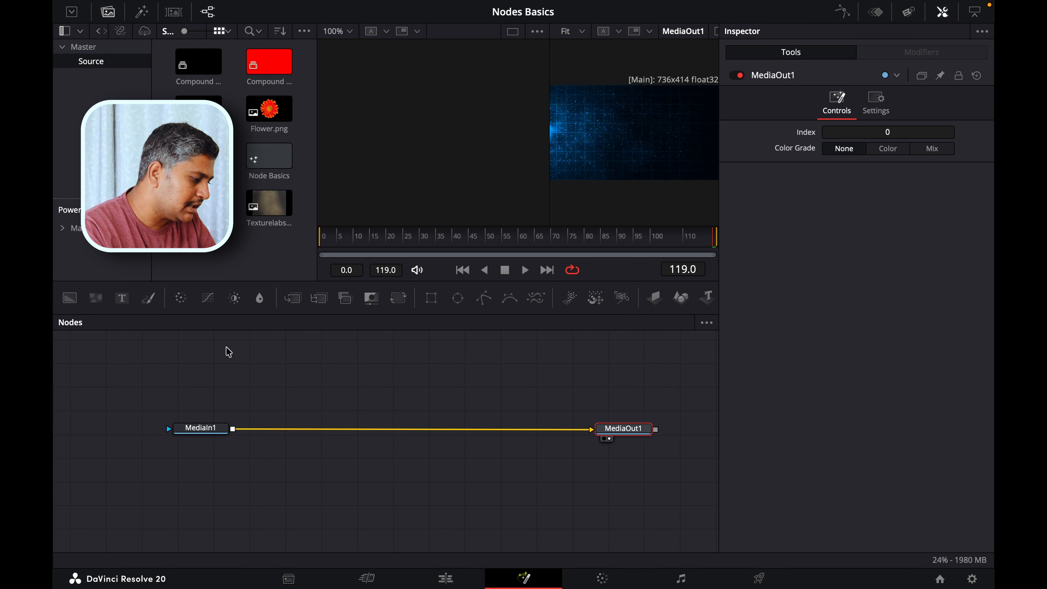
left_click(257, 346)
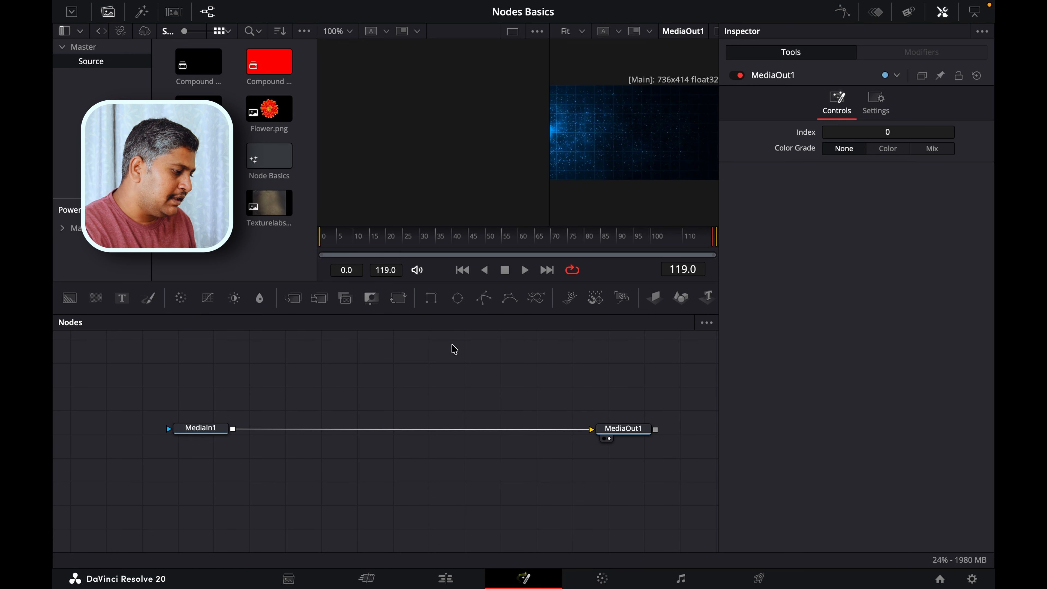
Step: Examine the ways to add nodes: the Add Tool categories, the Select Tool list and the Effects library
right_click(421, 372)
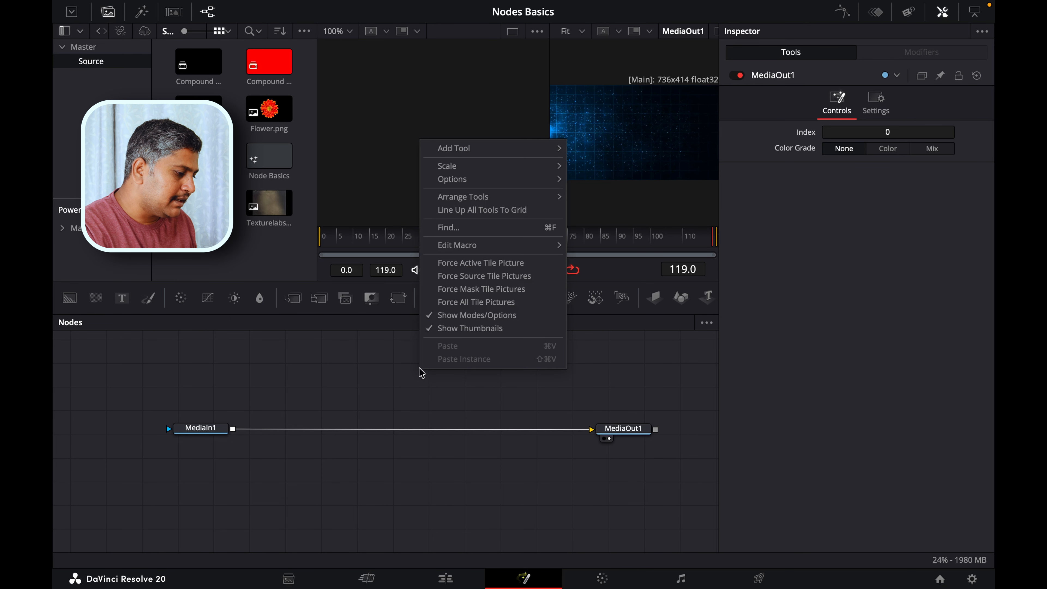
mouse_move(486, 149)
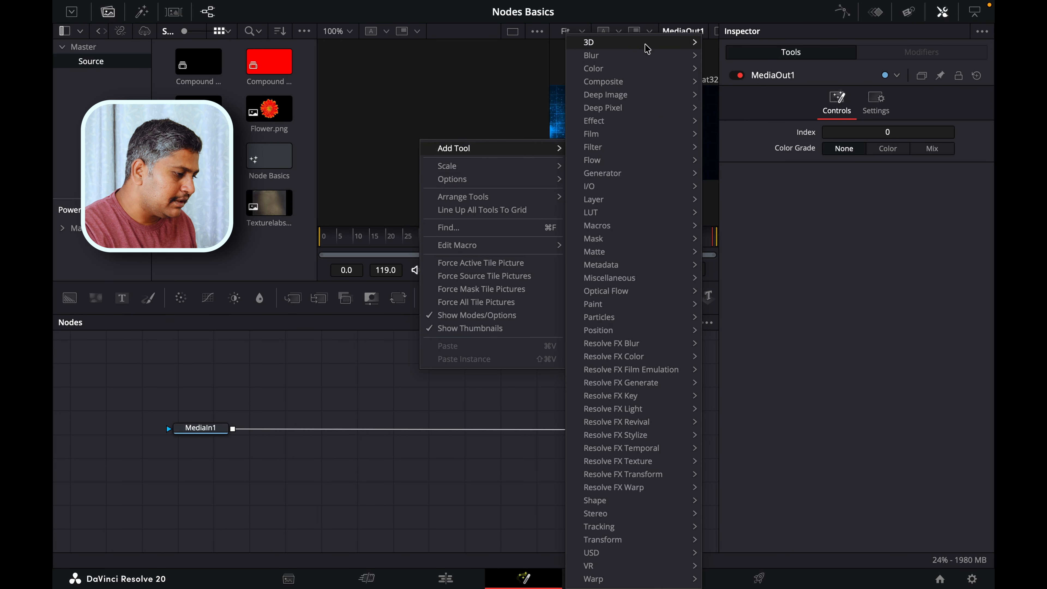
left_click(403, 394)
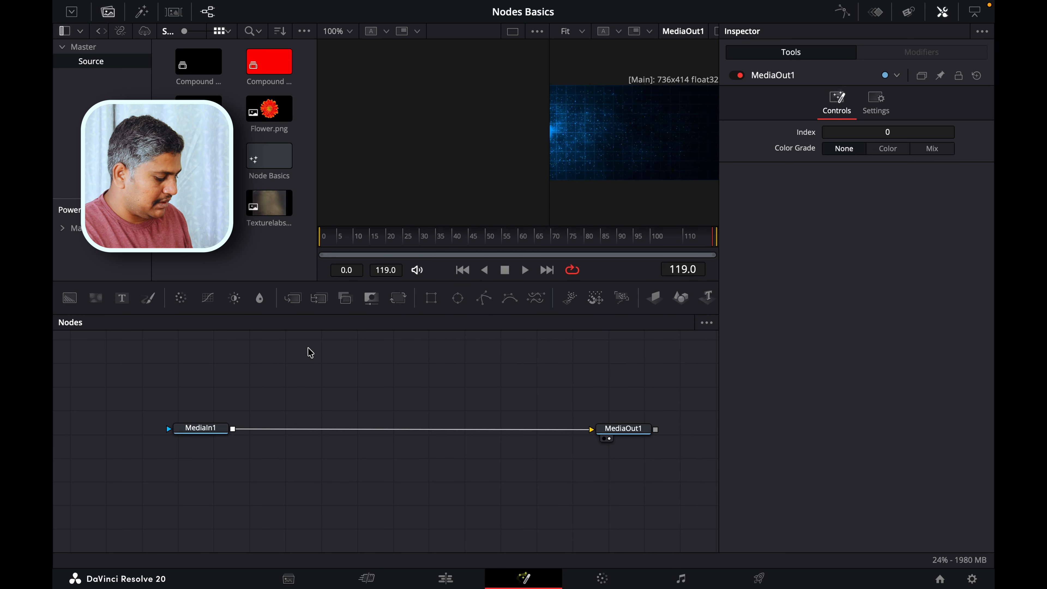
key("shift+space")
scroll(524, 217, "down", 10)
scroll(534, 269, "up", 10)
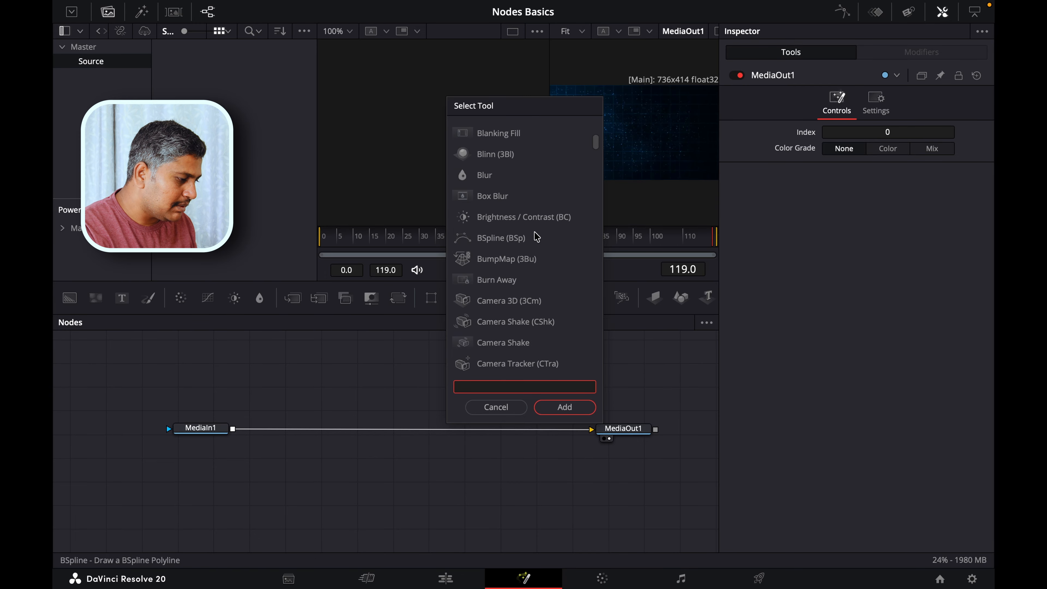
left_click(490, 409)
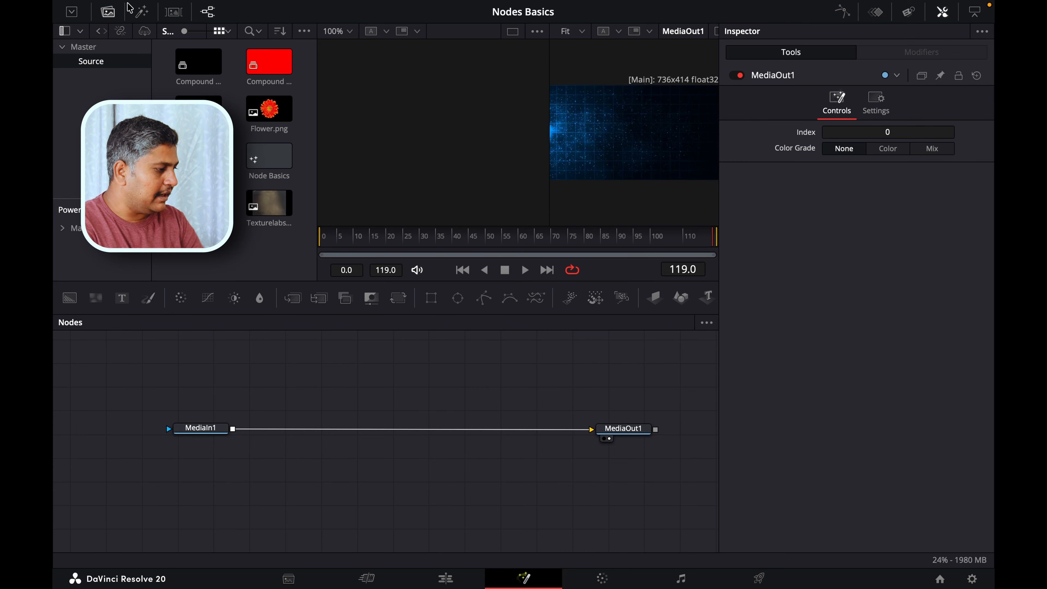
left_click(142, 11)
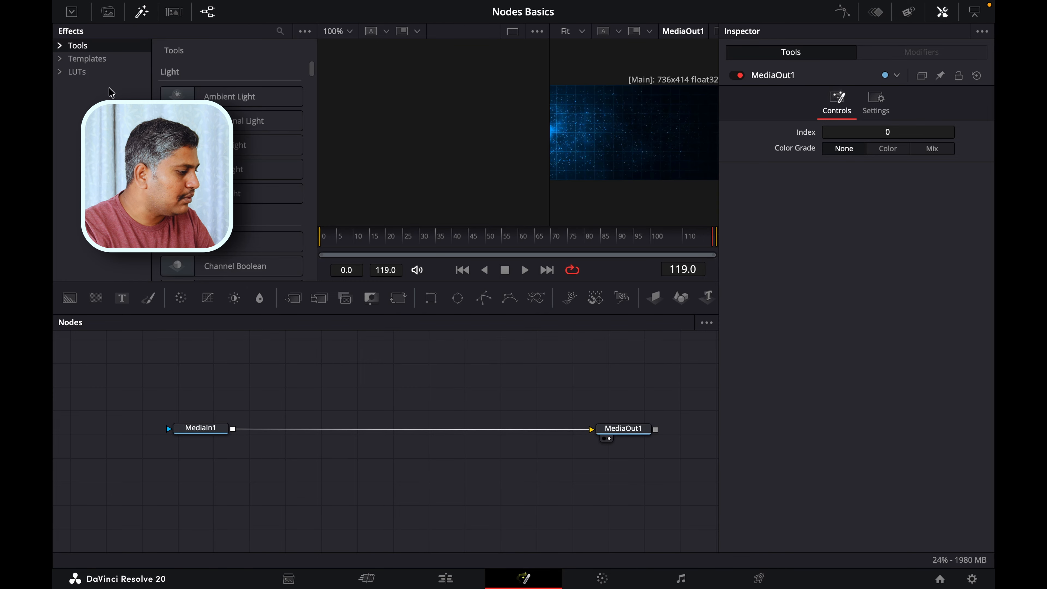
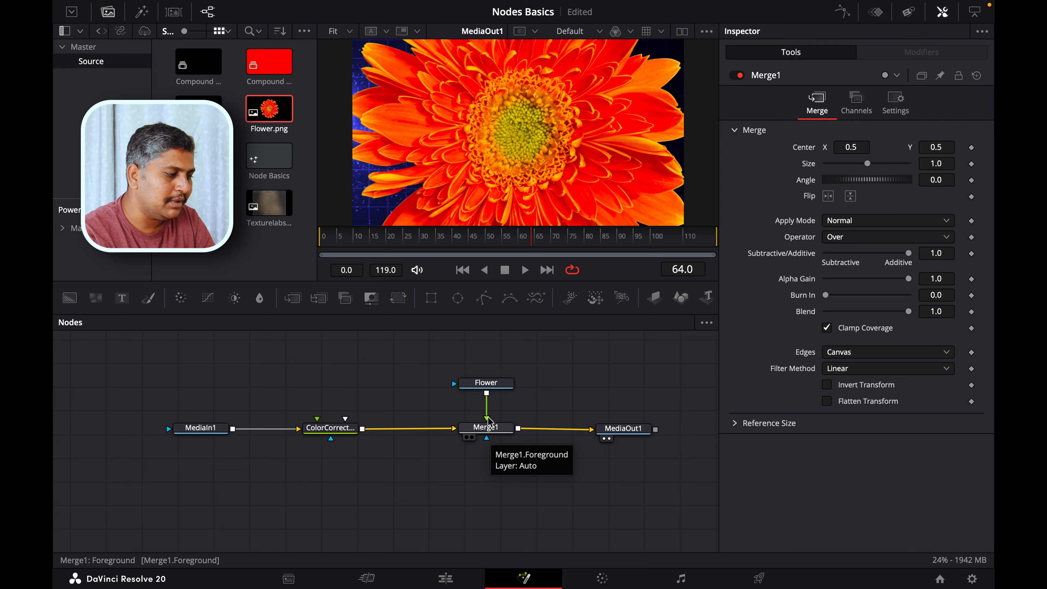
left_click(200, 428)
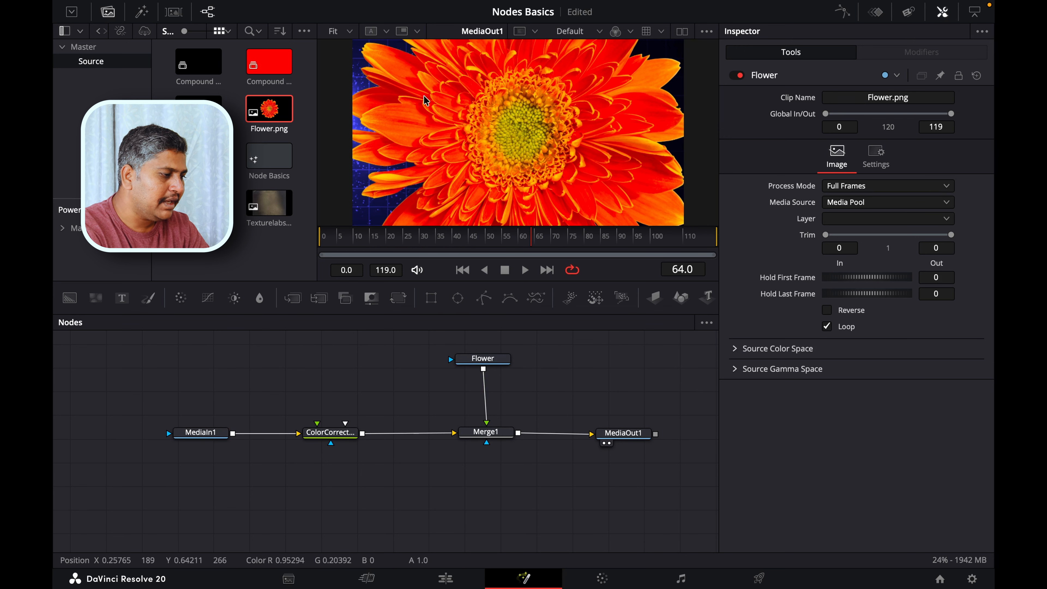
left_click(339, 31)
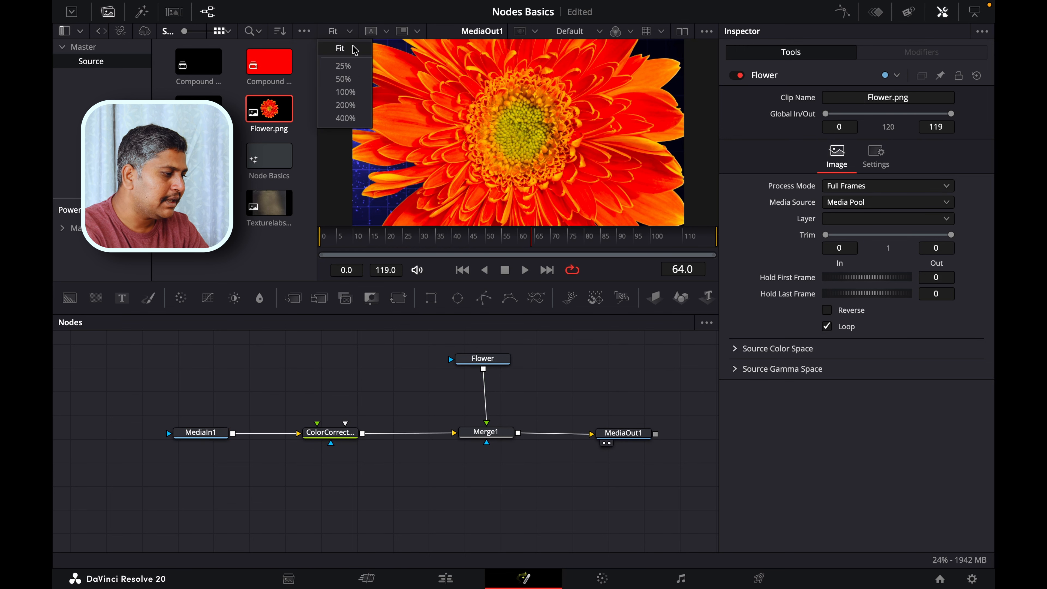
left_click(545, 165)
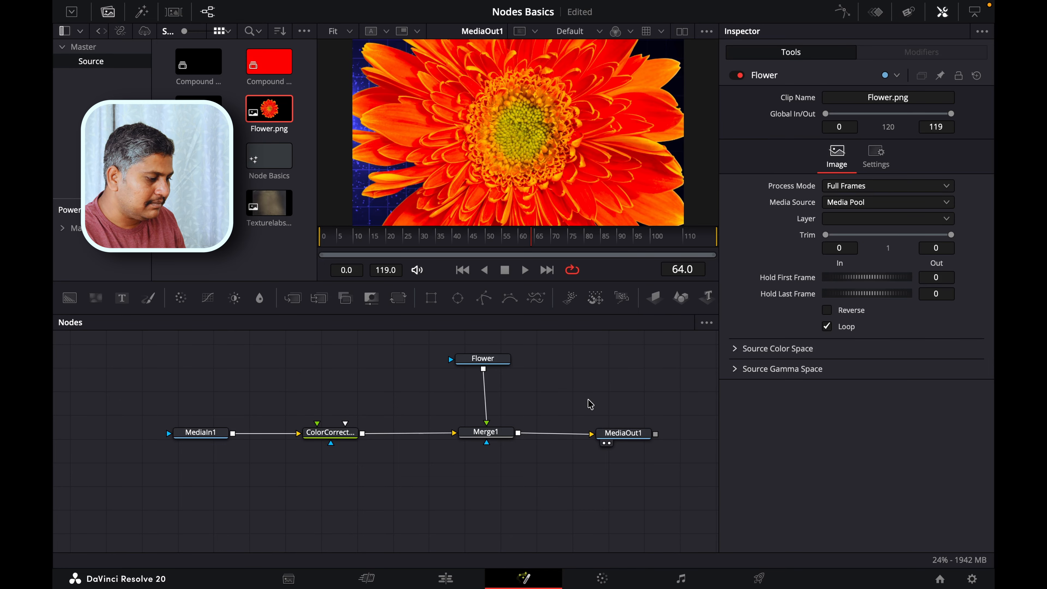
Step: Insert a Transform (Xf) node between Flower and Merge1 and set its Size to 0.28
key("shift+space")
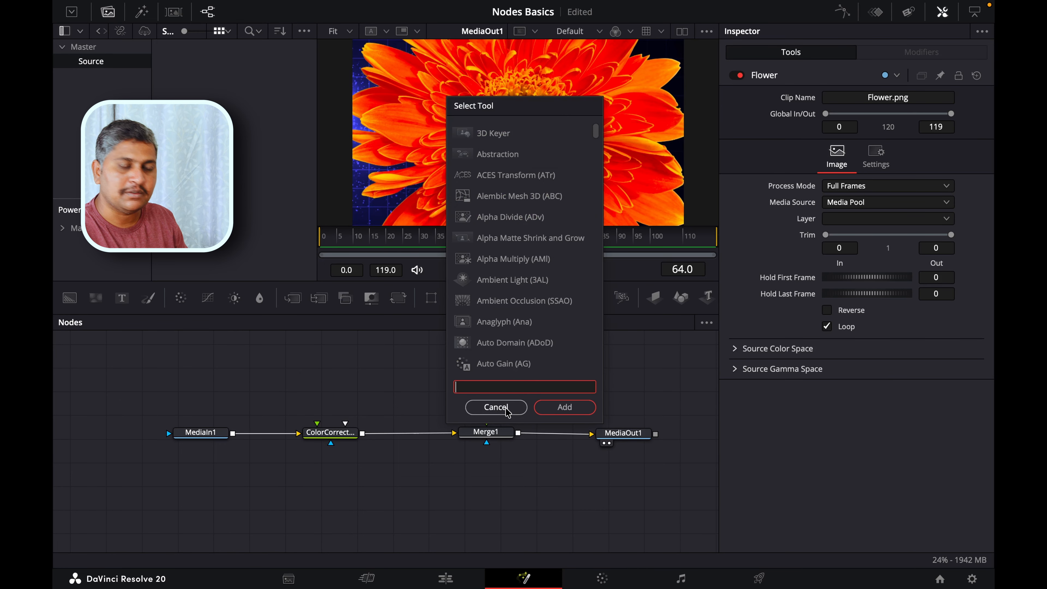
type("tran")
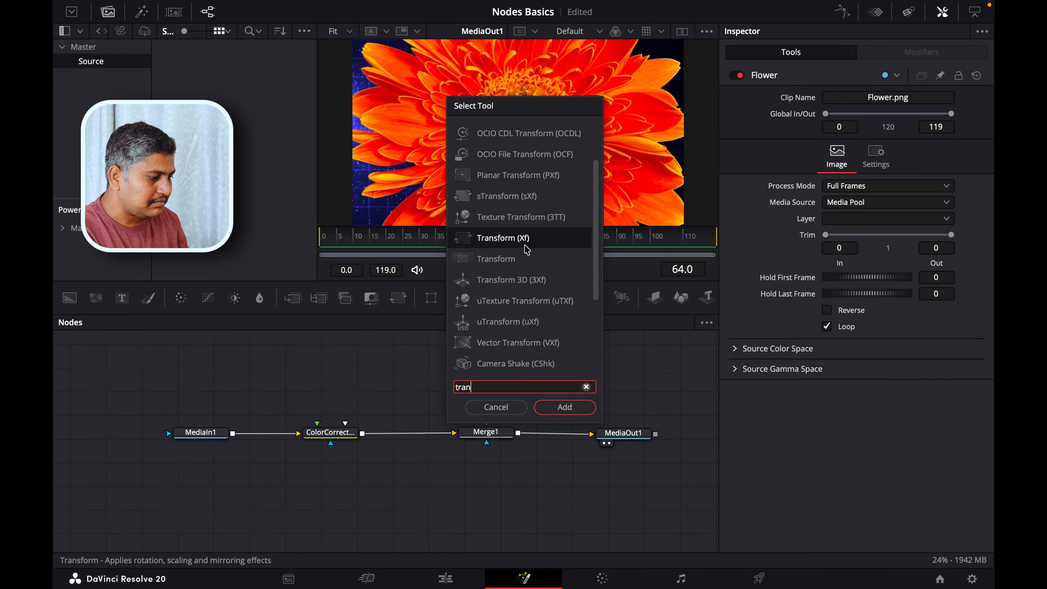
double_click(526, 250)
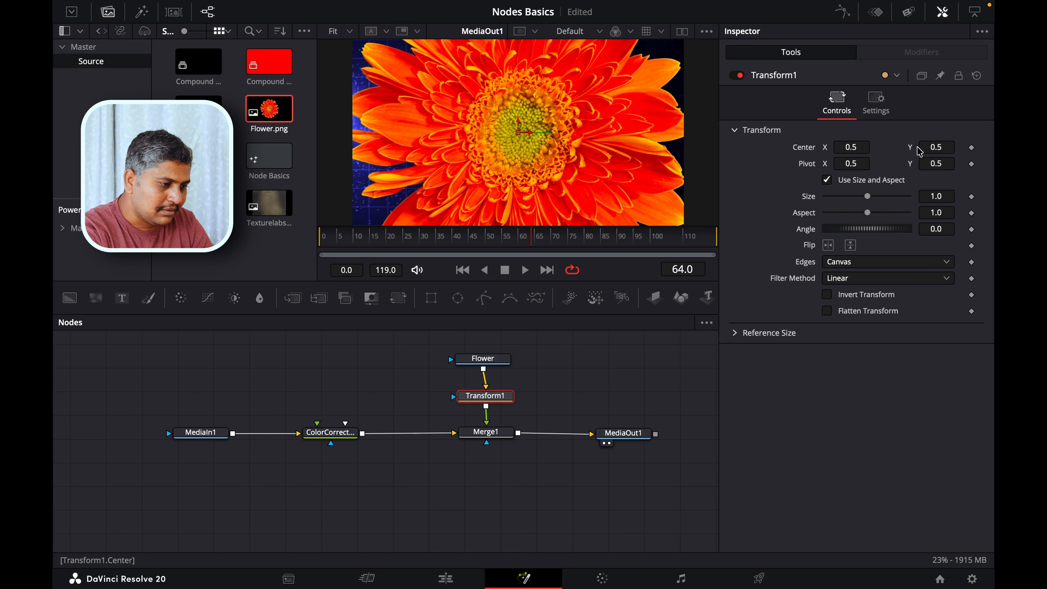
left_click_drag(869, 199, 837, 202)
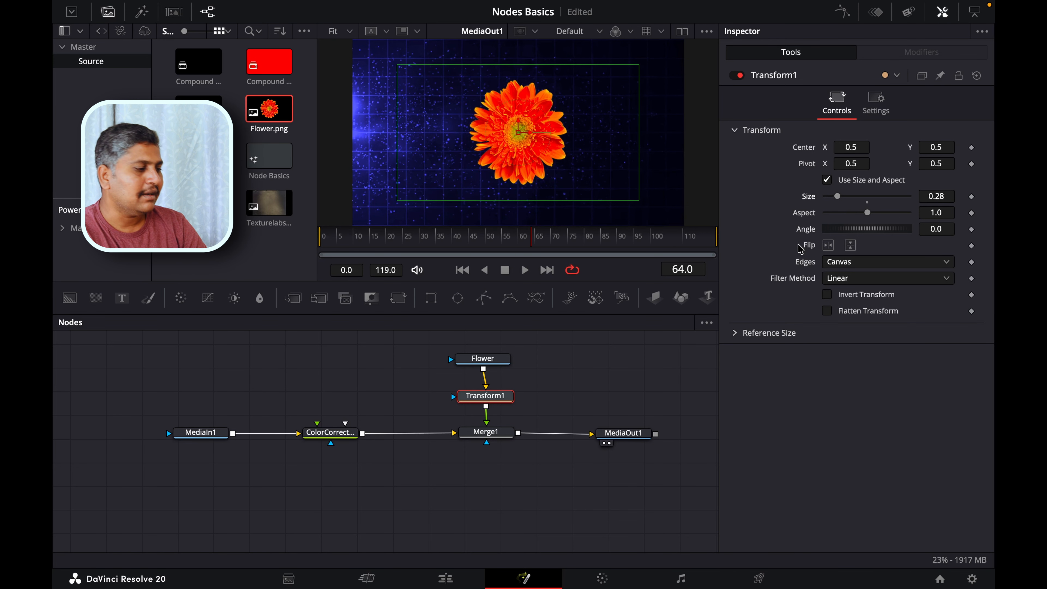
Step: Move the MediaOut1 node slightly farther from Merge1 and select MediaIn1
left_click_drag(613, 441, 627, 441)
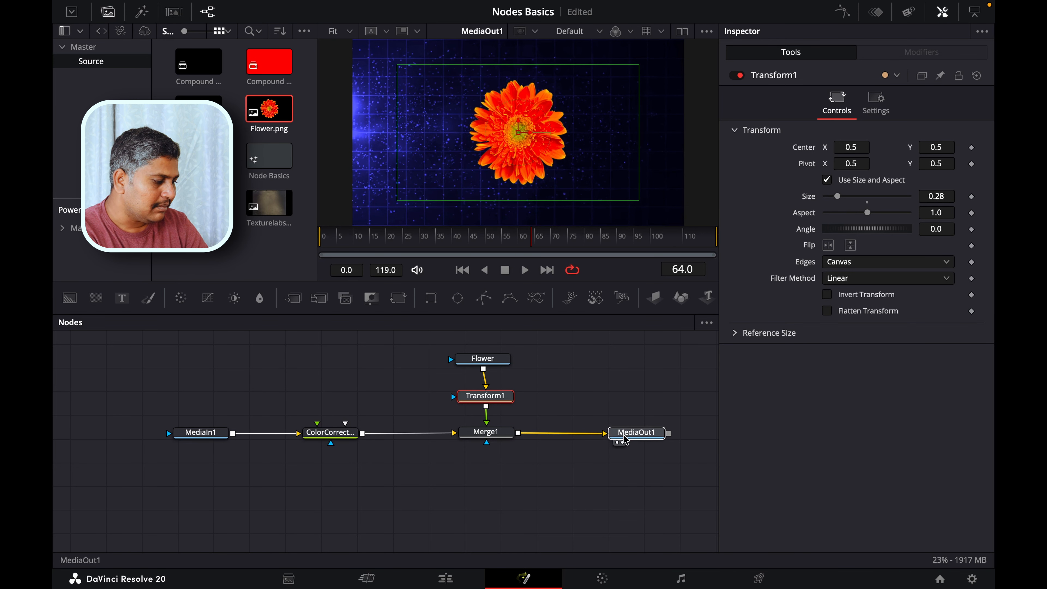
left_click(200, 433)
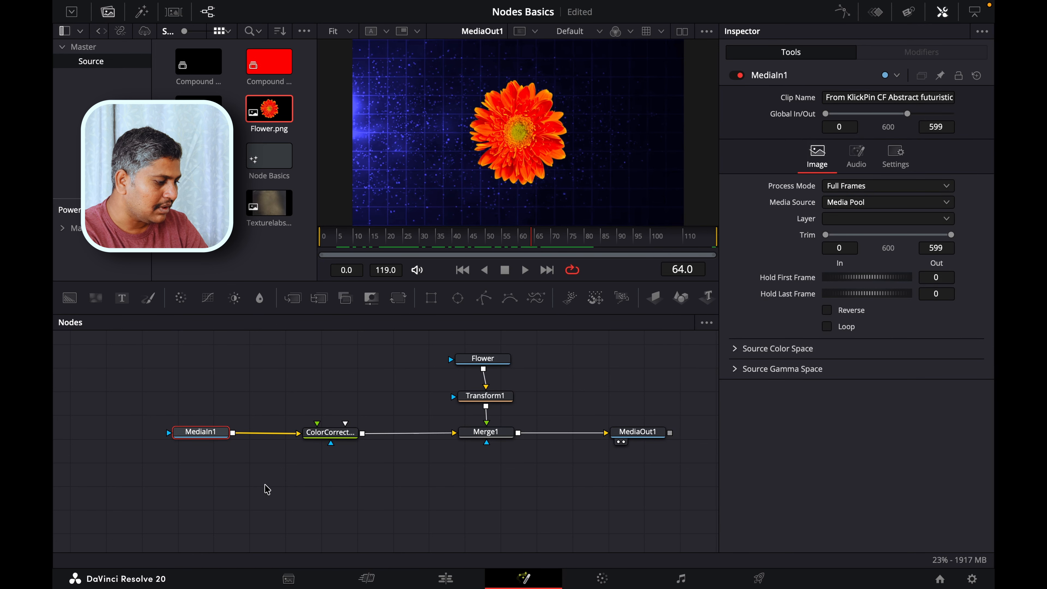
Step: Tint the background green with ColorCorrector1, setting the Master tint to -0.6110, and select Transform1
left_click(349, 433)
key("ctrl+s")
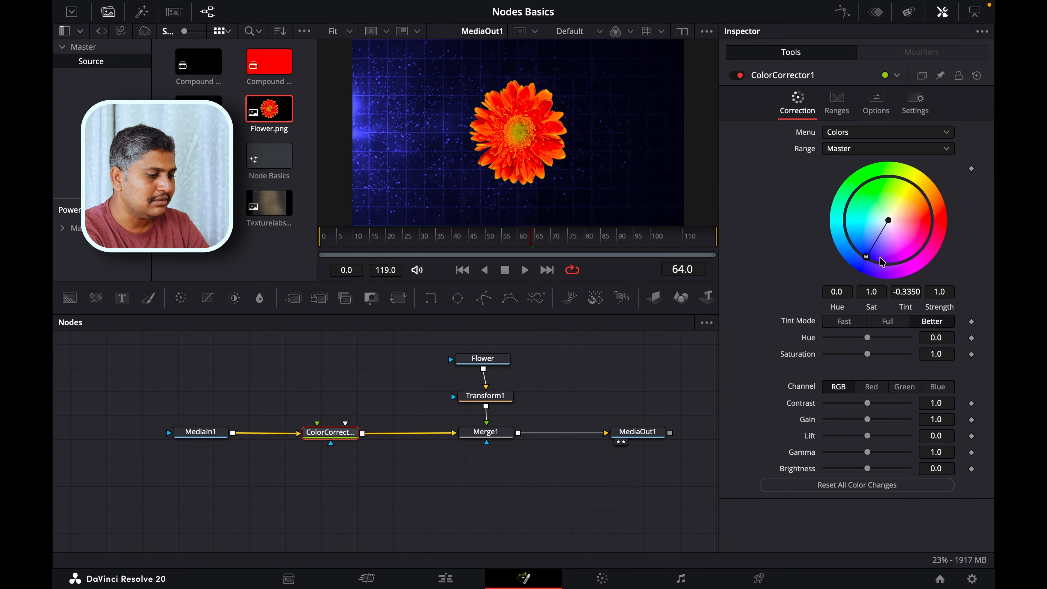
left_click_drag(870, 259, 855, 191)
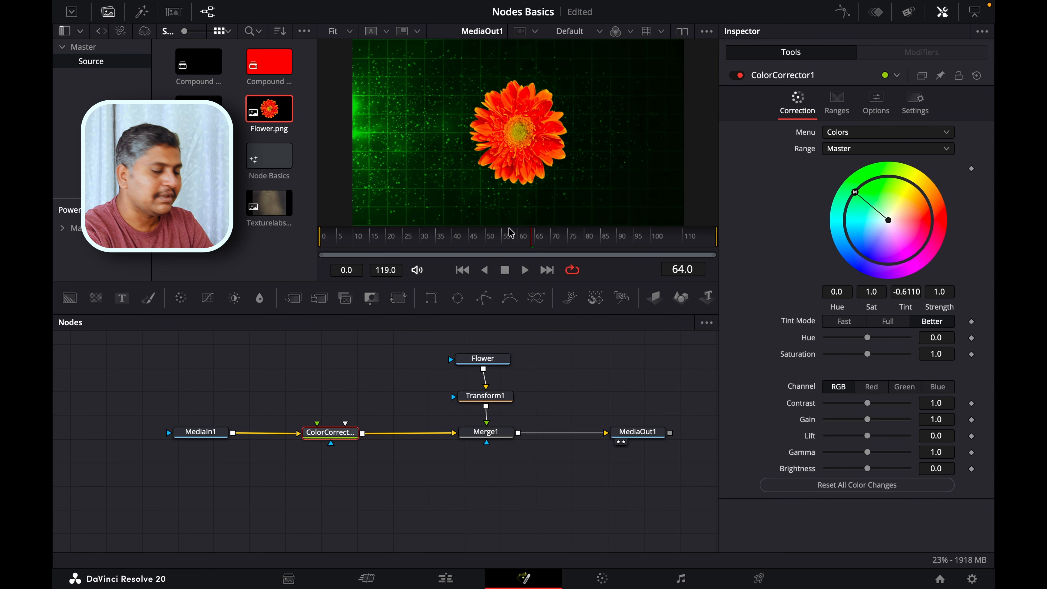
left_click(485, 395)
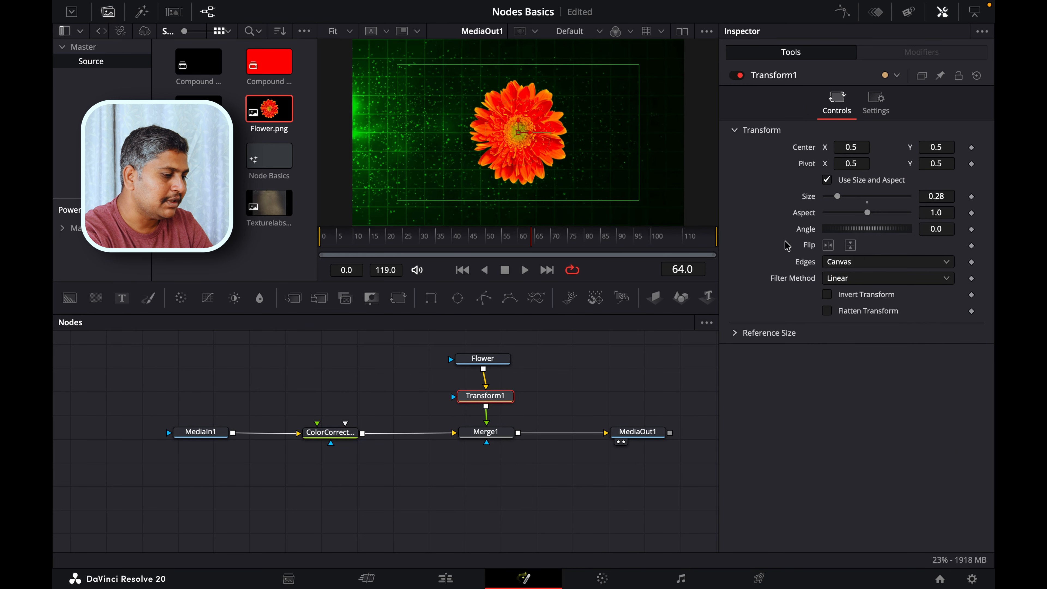
Step: Move MediaOut1 farther from Merge1 and shift the Flower, Transform1 and Merge1 nodes together toward ColorCorrector1
left_click(577, 386)
left_click_drag(540, 342, 462, 454)
left_click_drag(632, 435, 646, 435)
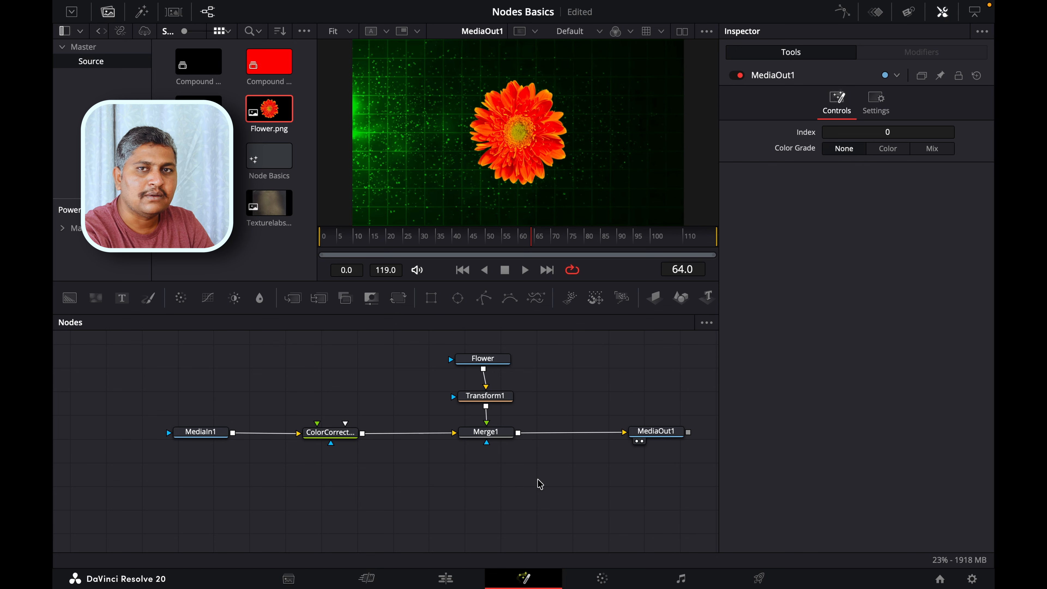
left_click_drag(553, 357, 532, 454)
left_click_drag(503, 438, 455, 438)
left_click(453, 460)
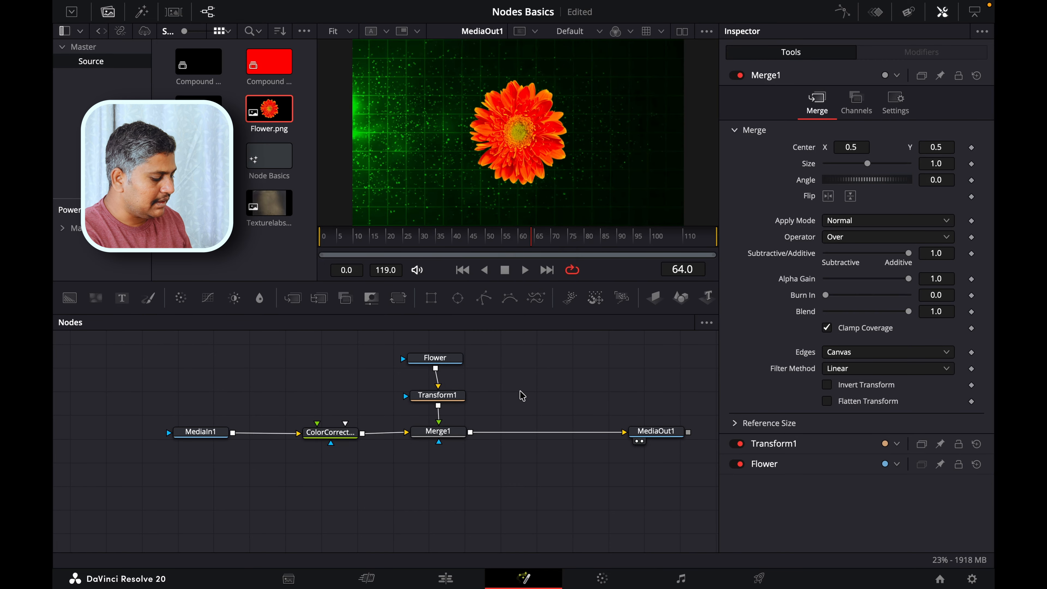
Step: Add a Text+ (Txt+) node and connect its output to Merge1's output to merge it before MediaOut1, nudging the new merge node
key("shift+space")
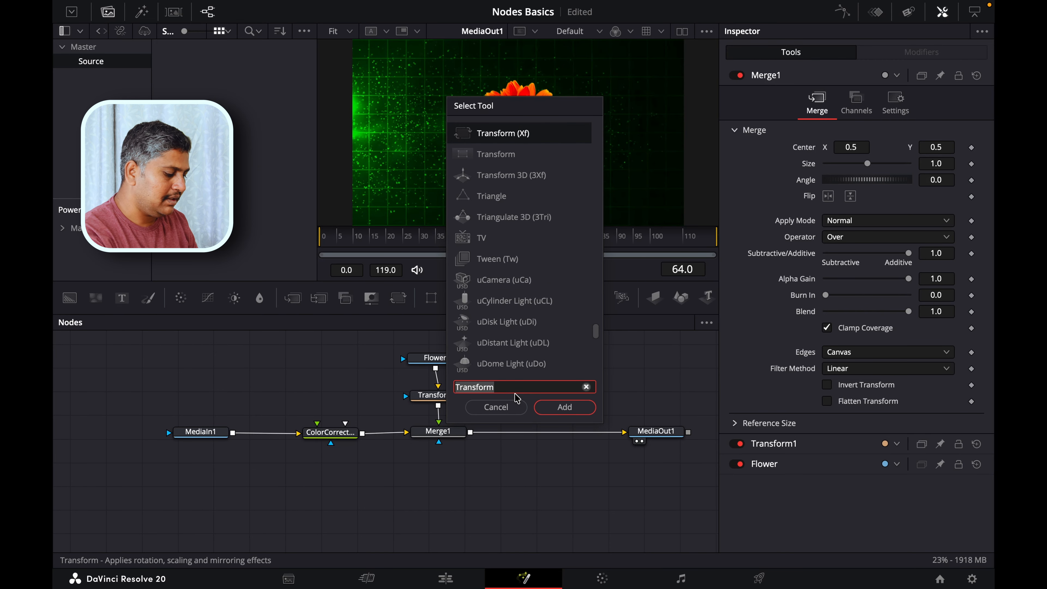
type("text")
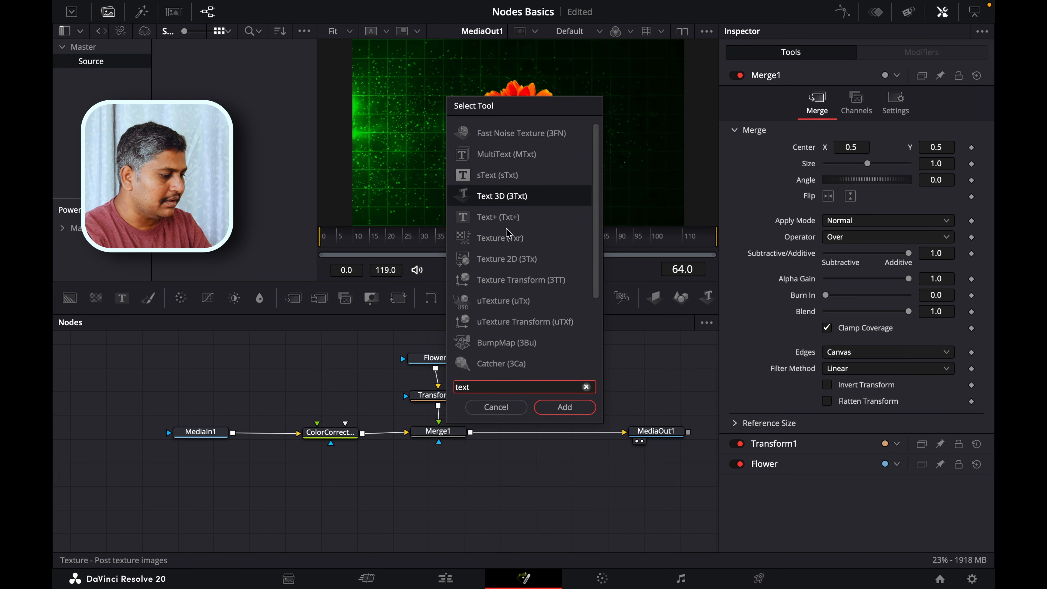
left_click(509, 220)
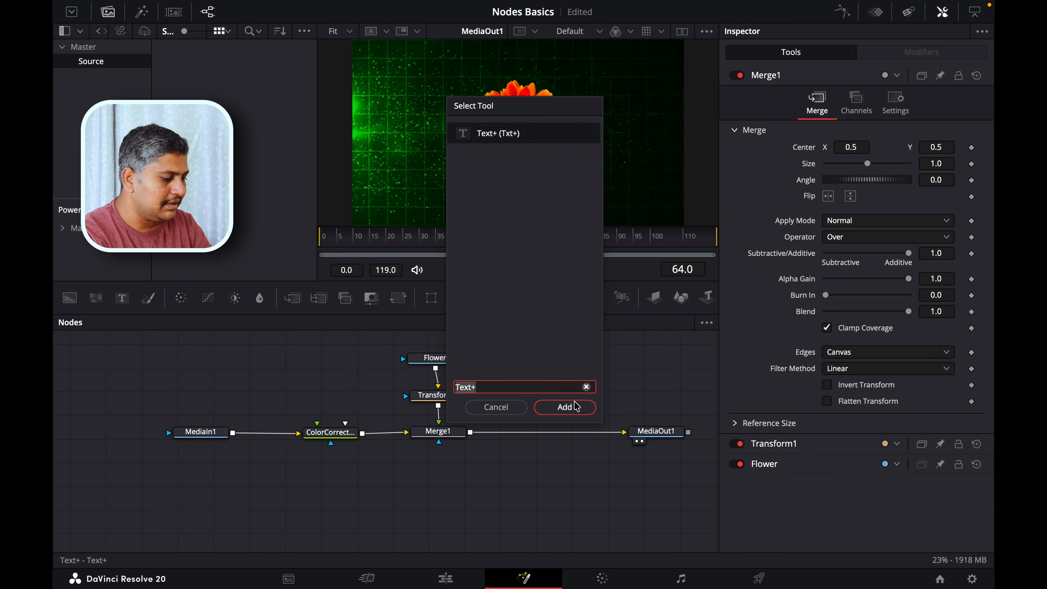
left_click(565, 407)
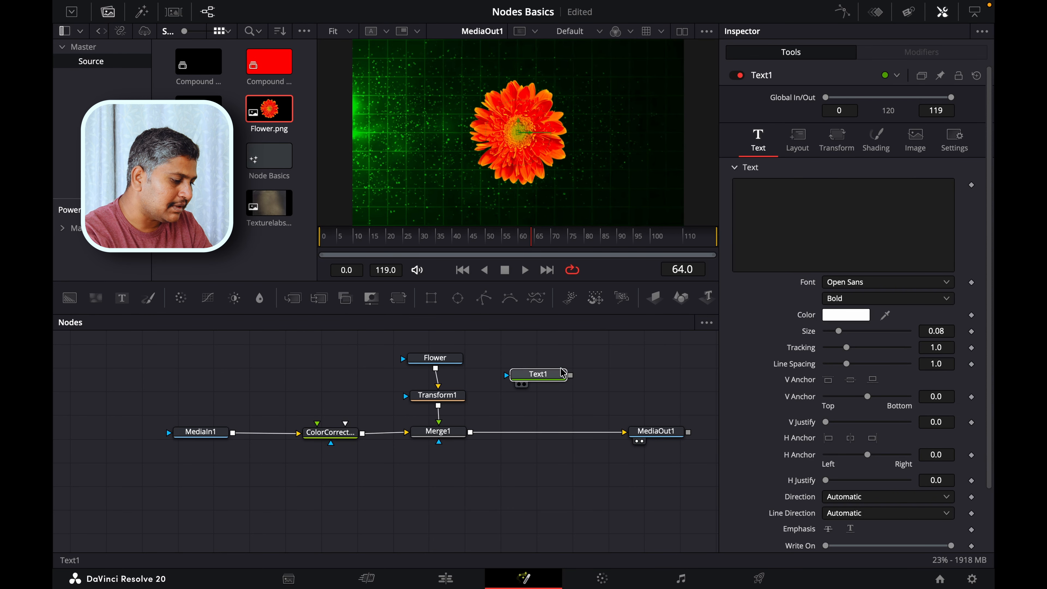
left_click_drag(571, 377, 471, 437)
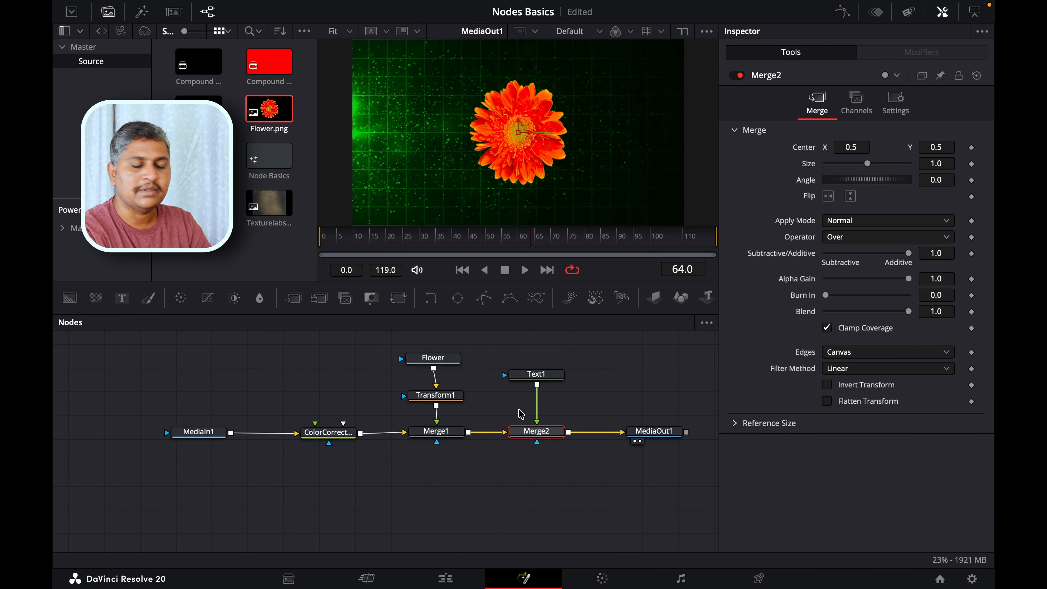
left_click_drag(549, 431, 550, 429)
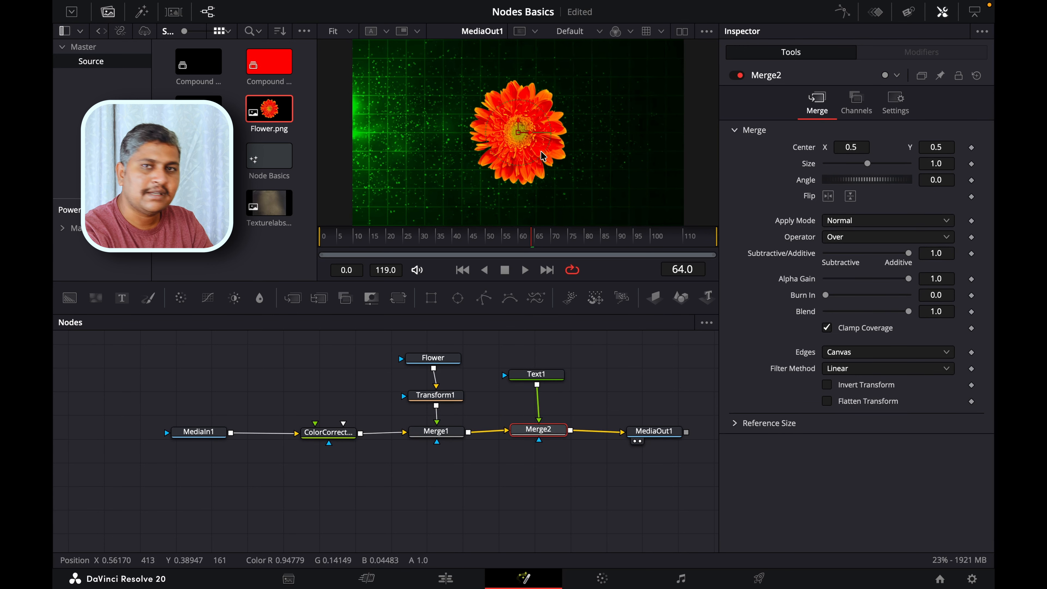
Step: Enter "Nodes" as the styled text of the Text1 node
left_click(542, 376)
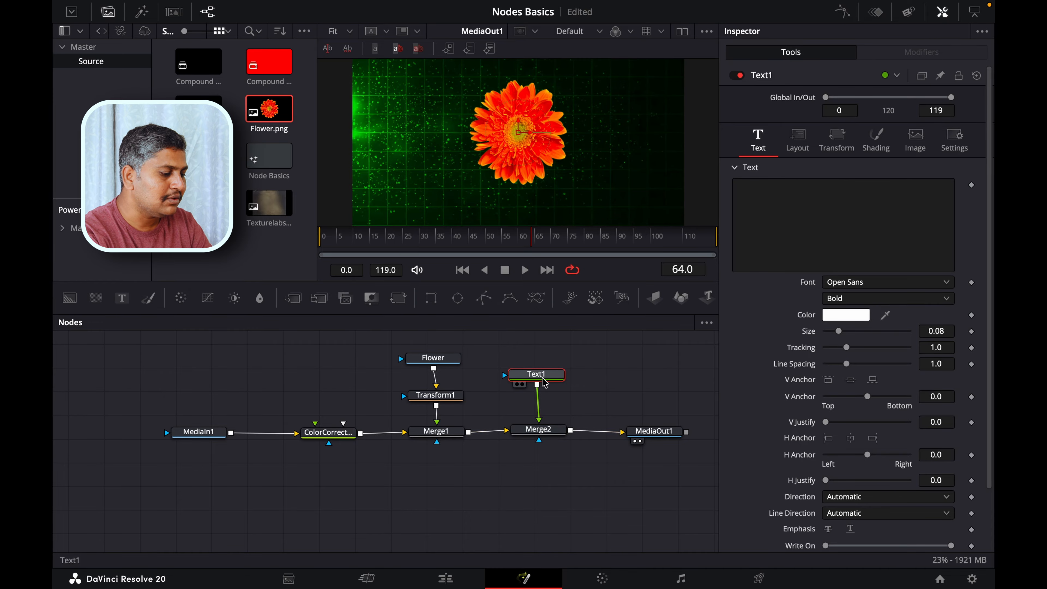
left_click(793, 188)
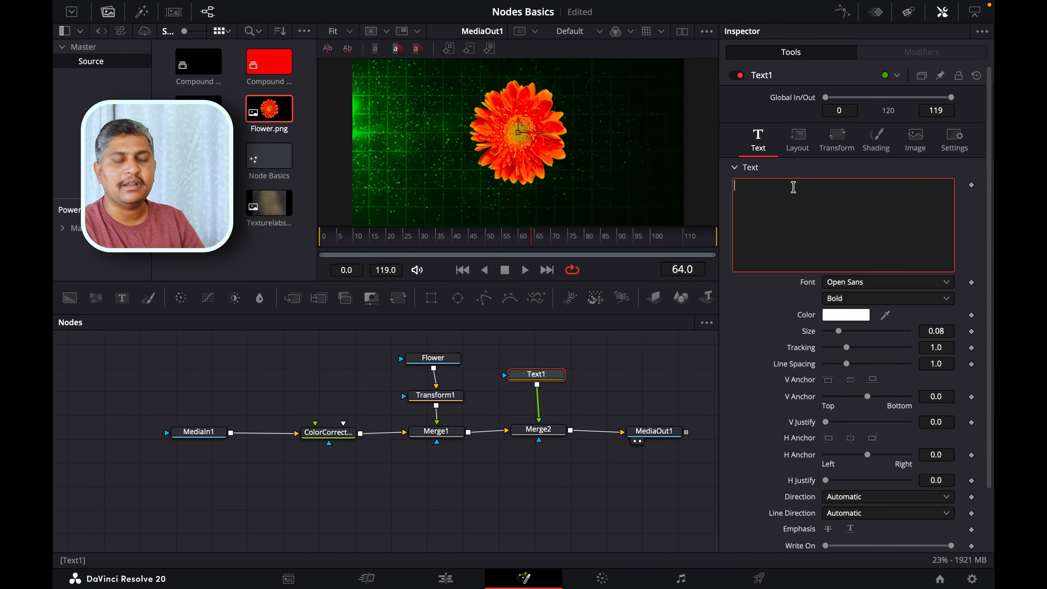
type("Nodes")
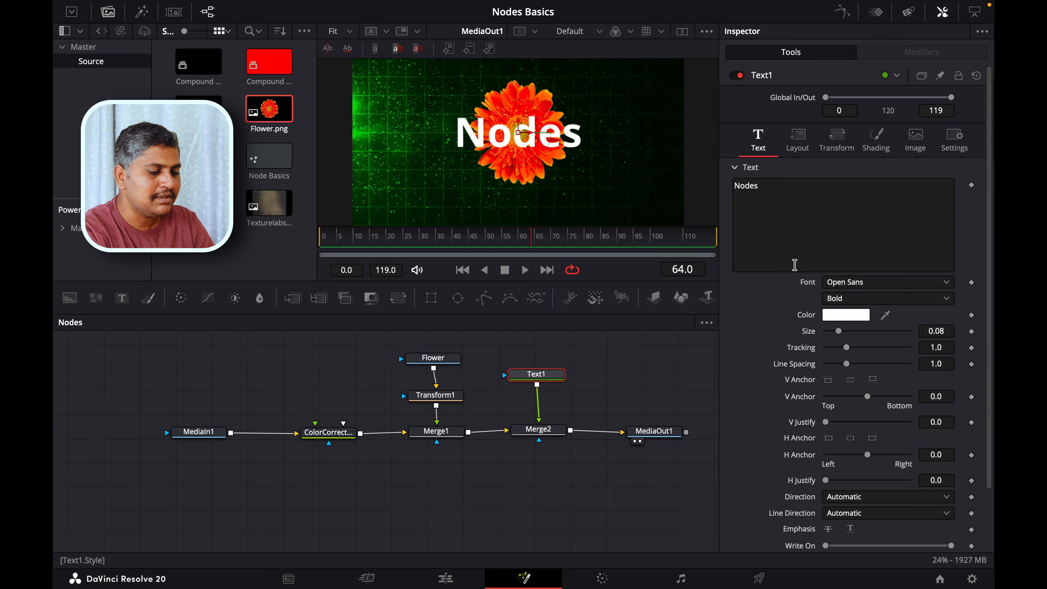
Step: Try Lavender as the text colour of Text1 and set the colour back to white
left_click(840, 321)
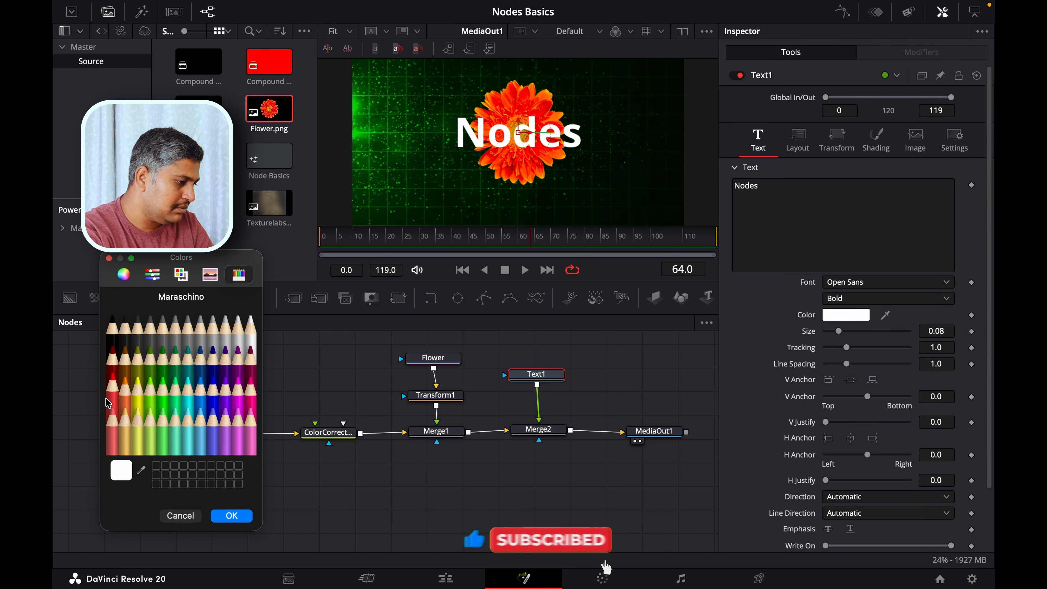
left_click(230, 441)
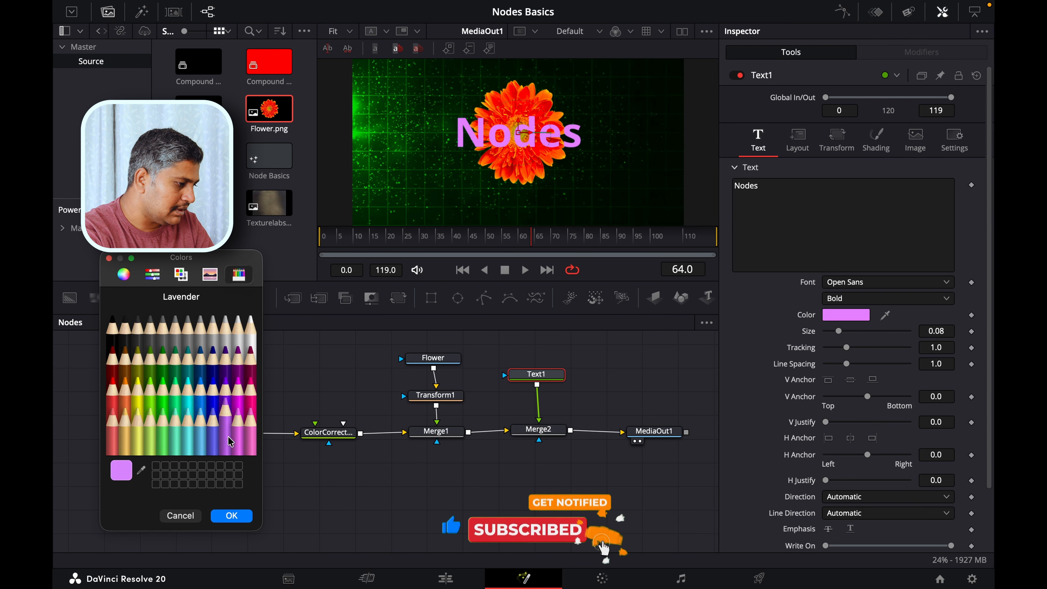
left_click(250, 326)
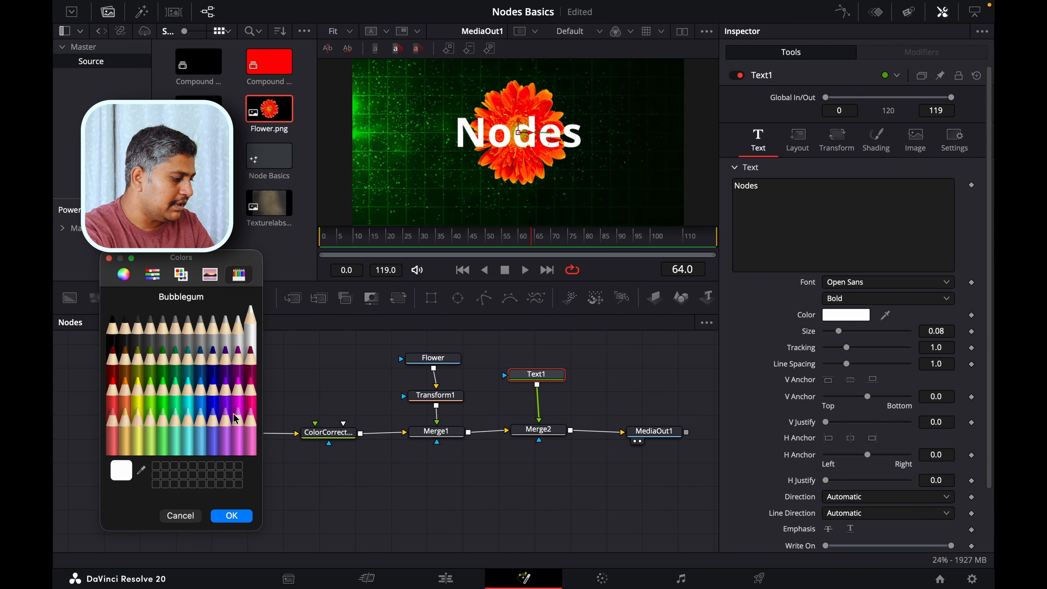
left_click(232, 516)
Step: Shift ColorCorrector1, the flower branch with Merge1 and the text branch with Merge2 closer to MediaIn1, leaving space before MediaOut1
left_click(198, 432)
left_click_drag(264, 374, 203, 467)
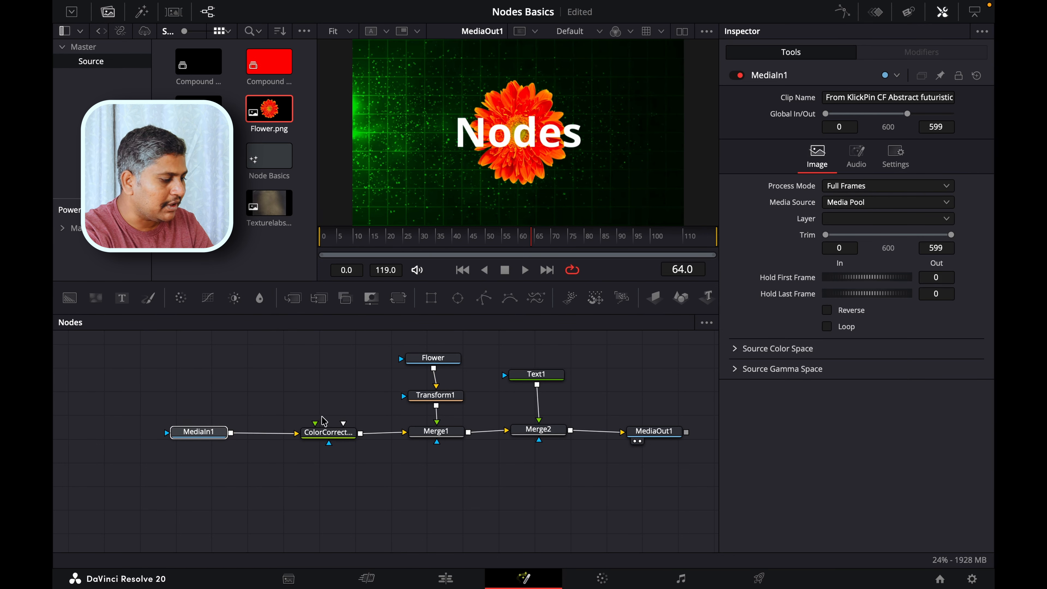
left_click_drag(325, 431, 300, 431)
left_click_drag(391, 337, 424, 432)
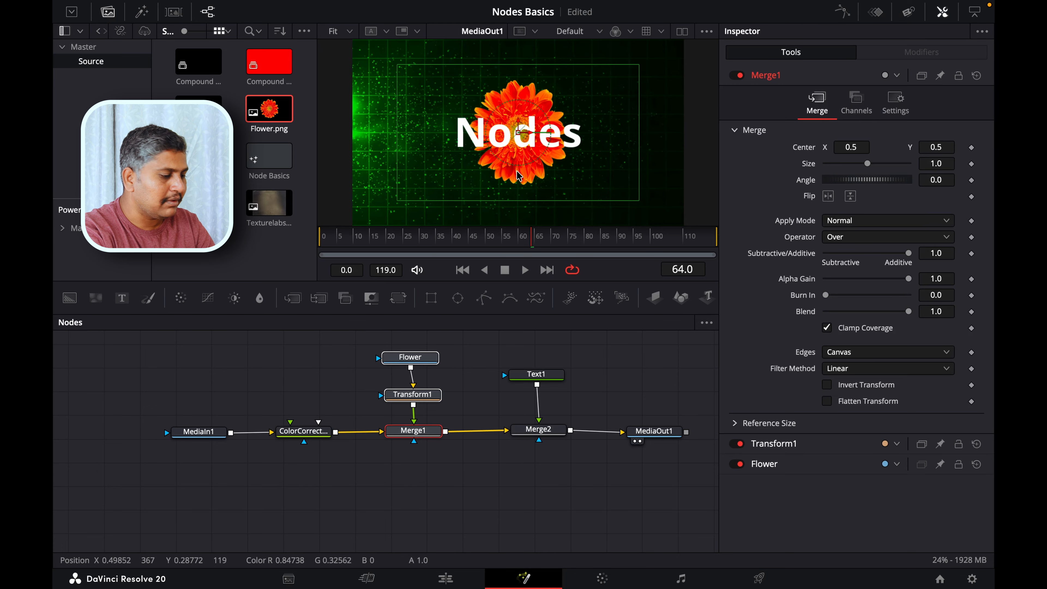
mouse_move(468, 358)
left_mouse_down()
mouse_move(482, 356)
mouse_move(544, 452)
left_mouse_up()
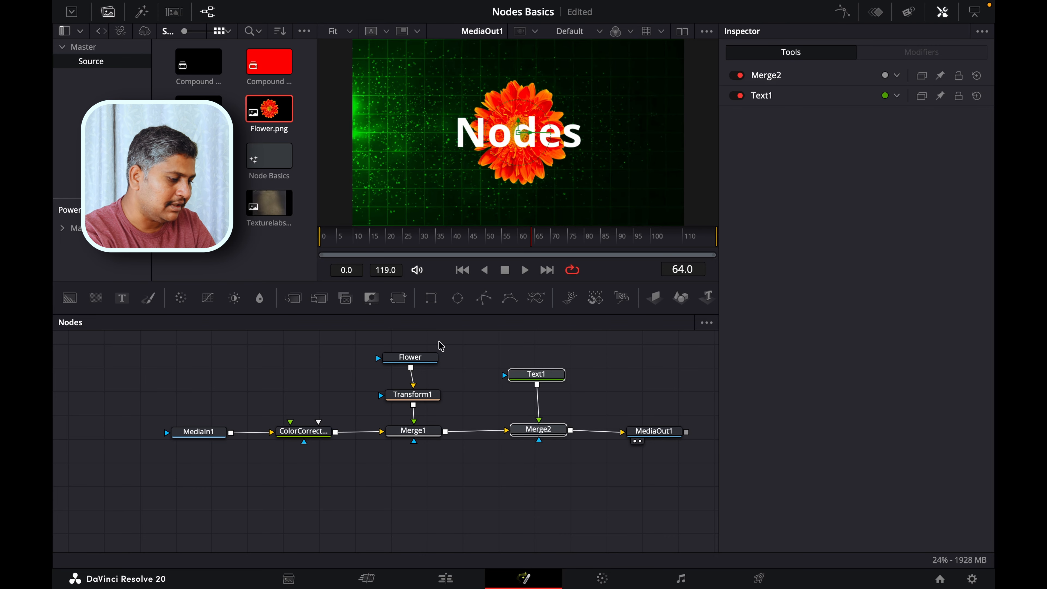
left_click_drag(599, 355, 509, 434)
left_click(510, 434)
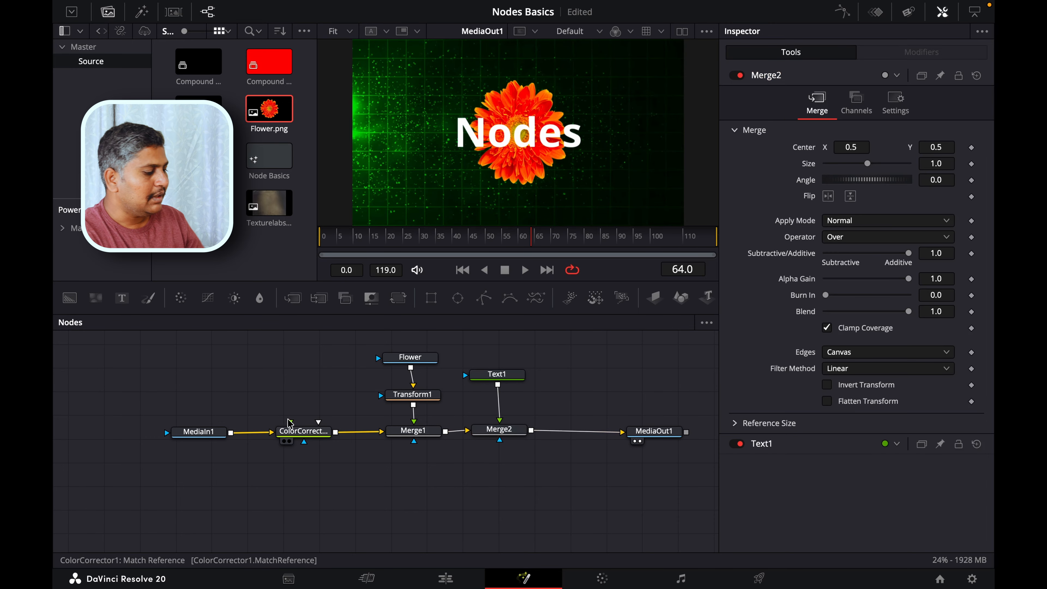
Step: Detach ColorCorrector1 from between MediaIn1 and Merge1, insert it between Merge2 and MediaOut1, and space out these end nodes
left_click(301, 432)
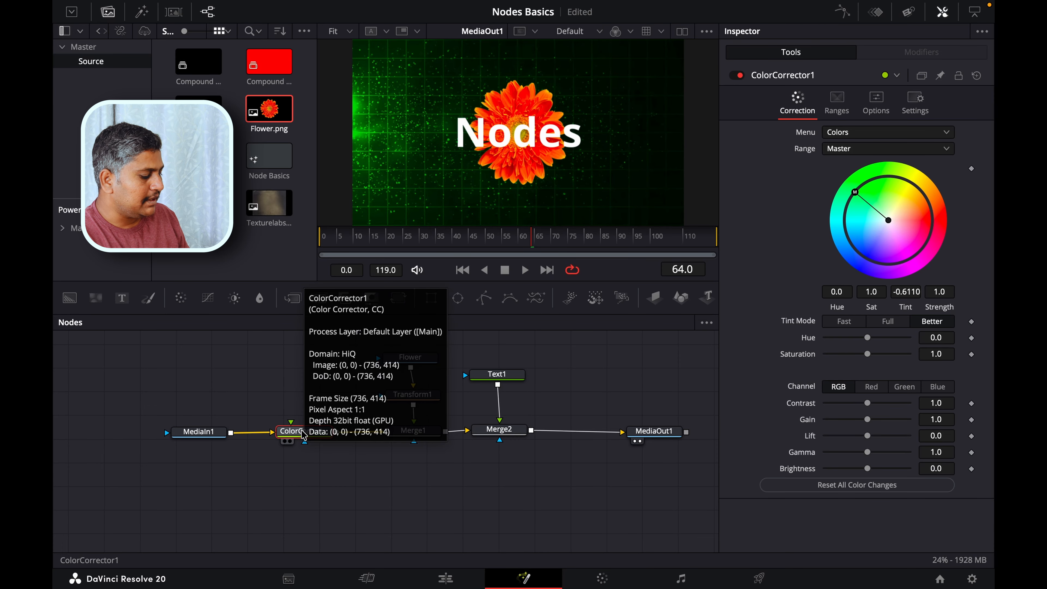
left_click_drag(304, 434, 316, 402)
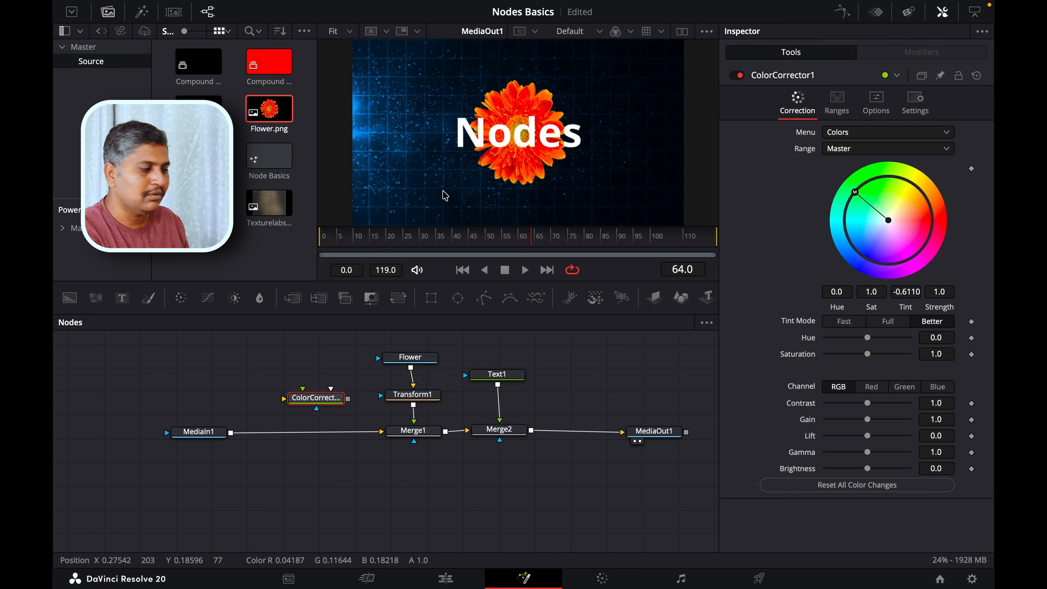
left_click_drag(332, 400, 586, 435)
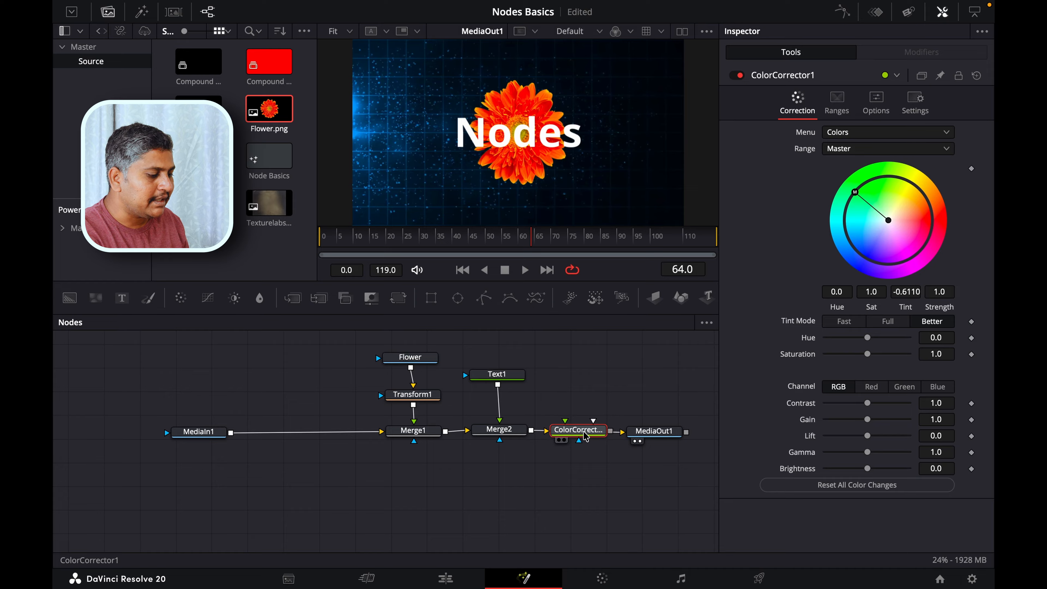
left_click_drag(654, 430, 681, 428)
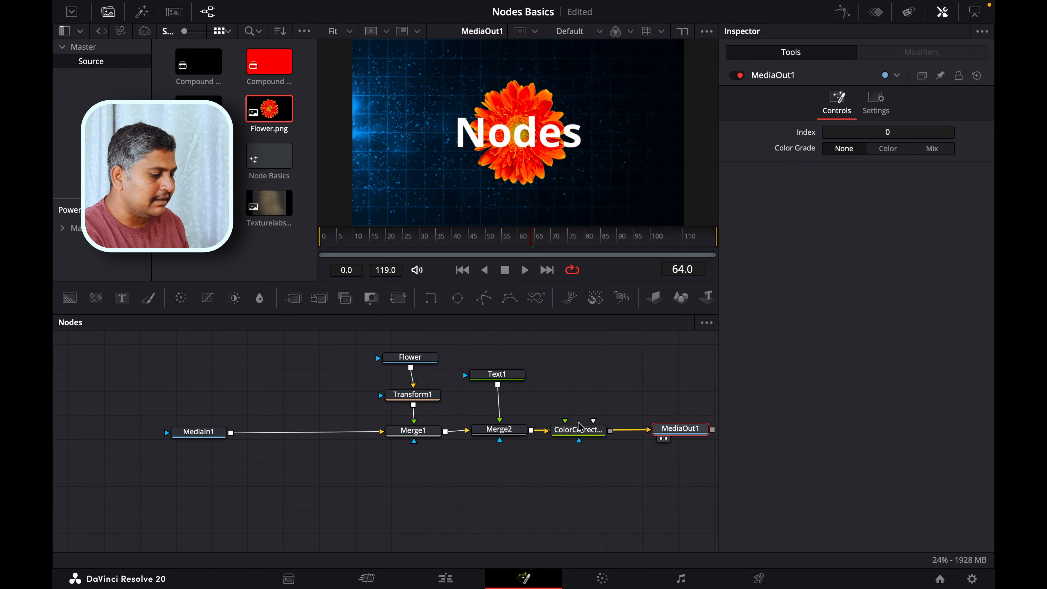
left_click_drag(574, 431, 592, 431)
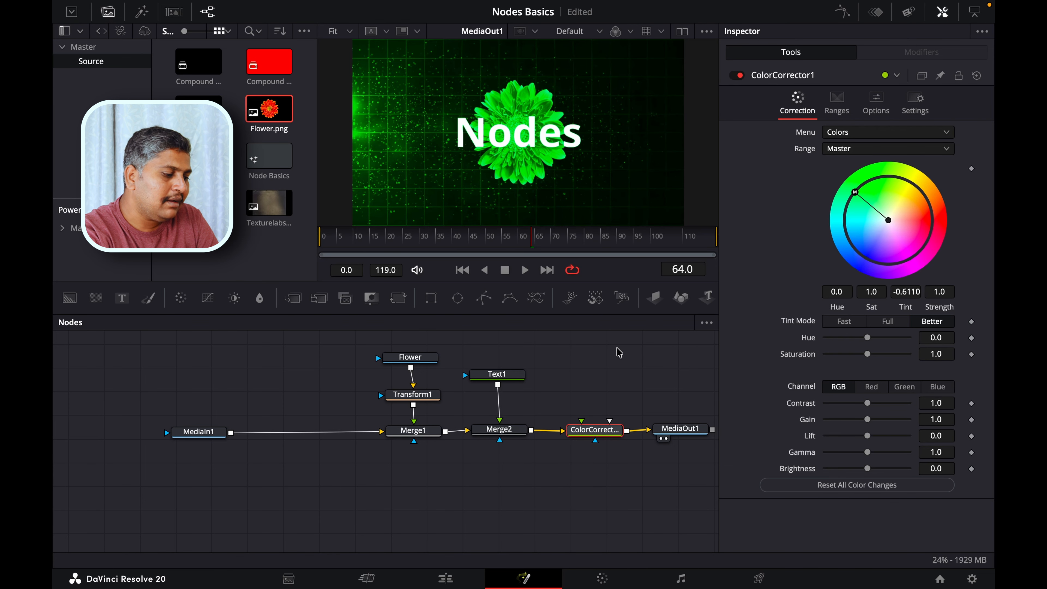
Step: Set the colour of the "Nodes" text in Text1 to Maraschino red
left_click(488, 127)
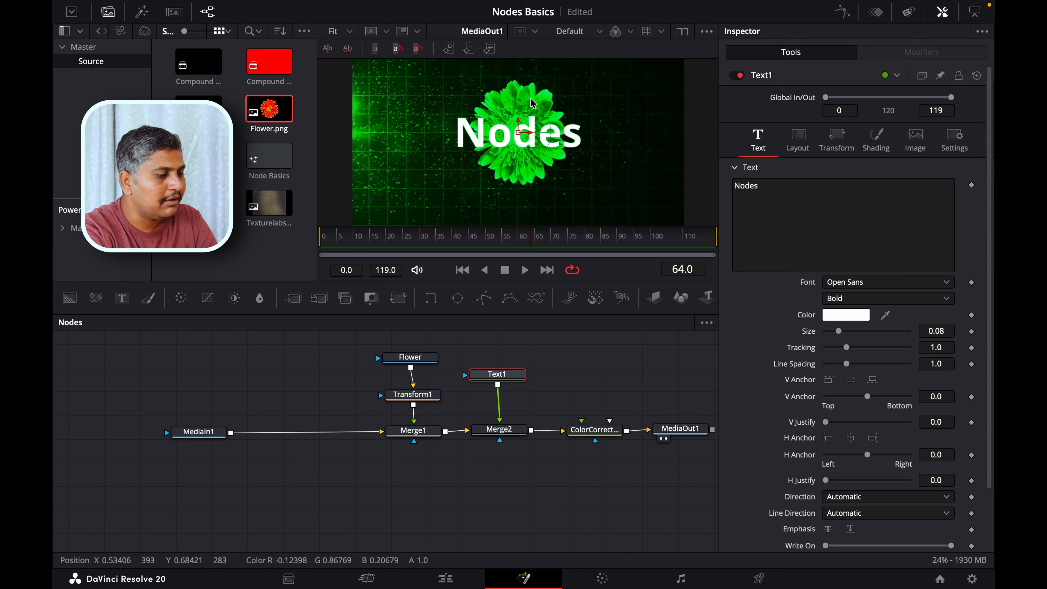
key("ctrl+s")
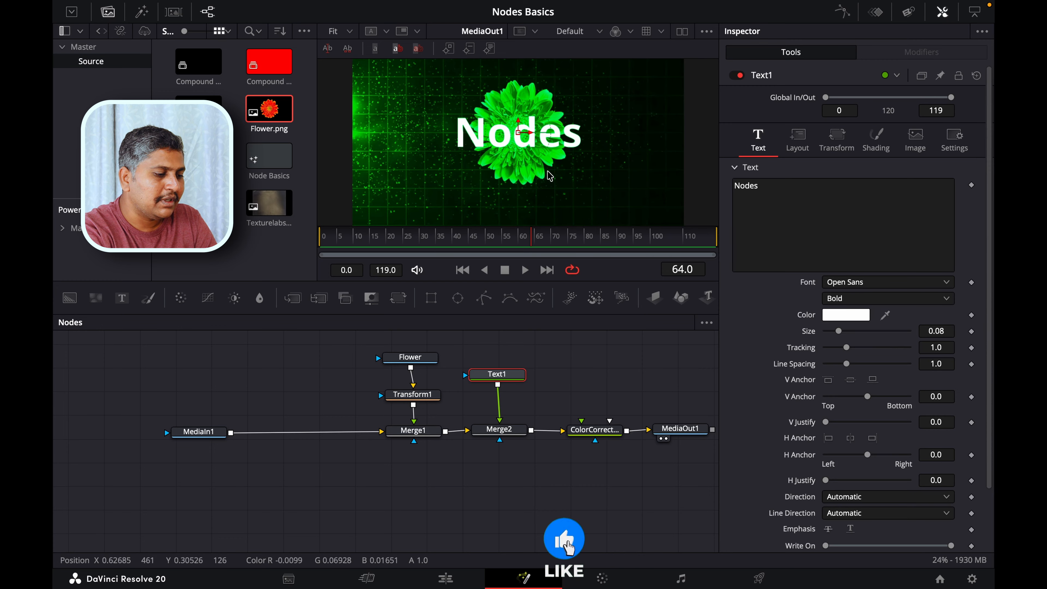
left_click(839, 318)
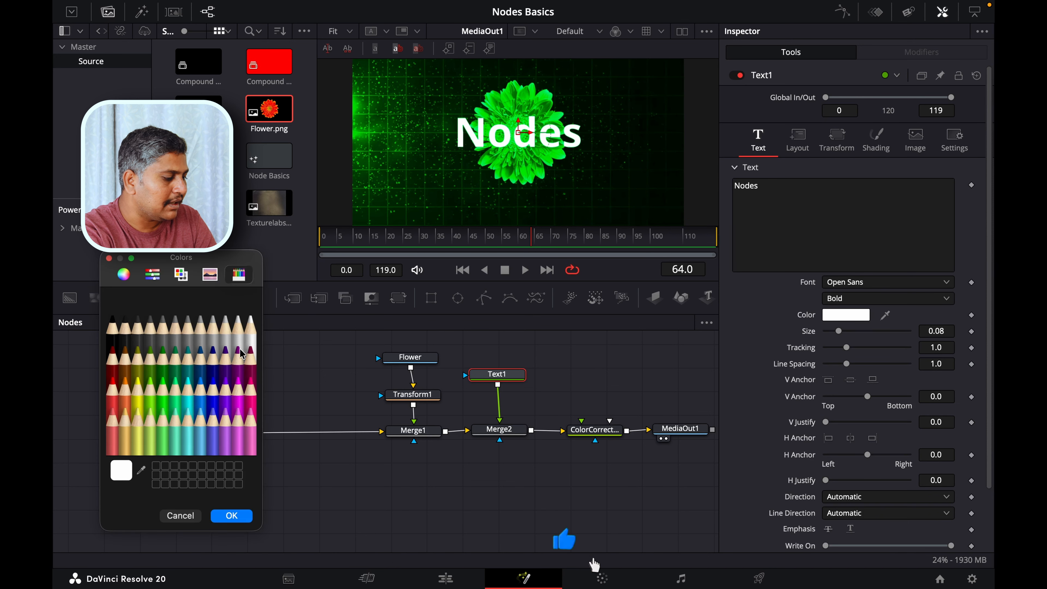
left_click(112, 391)
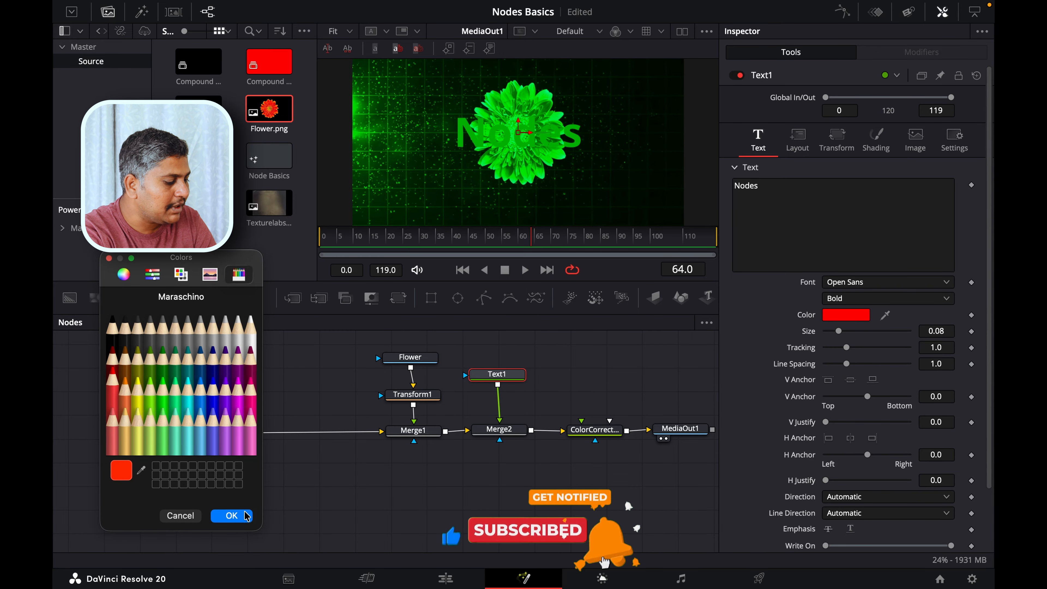
left_click(231, 515)
Step: Detach ColorCorrector1 from the end of the chain and insert it back between MediaIn1 and Merge1
left_click(594, 437)
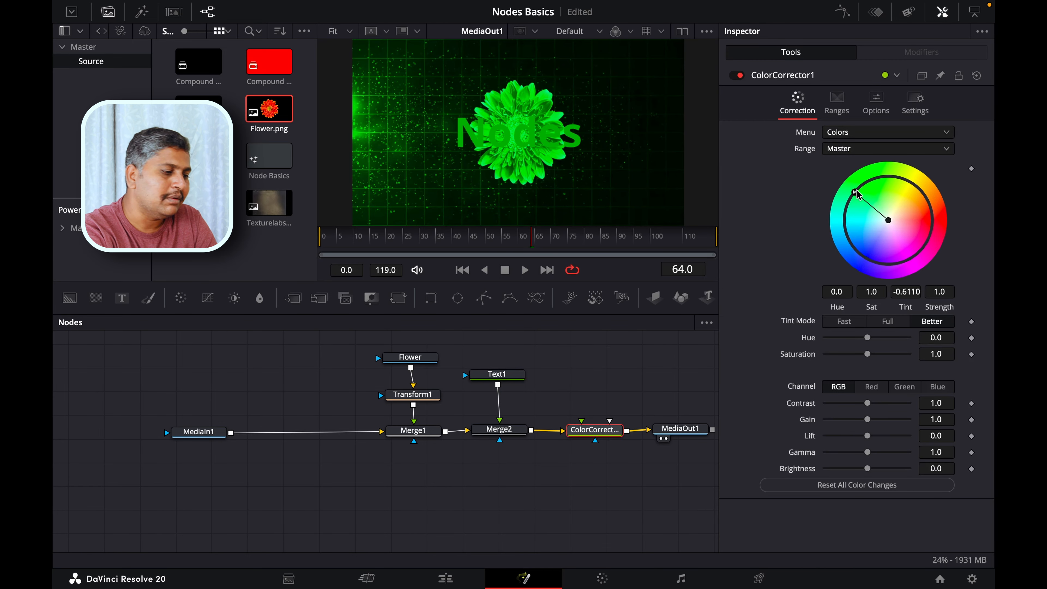
left_click(610, 423)
left_click(610, 423)
left_click_drag(611, 423, 307, 438)
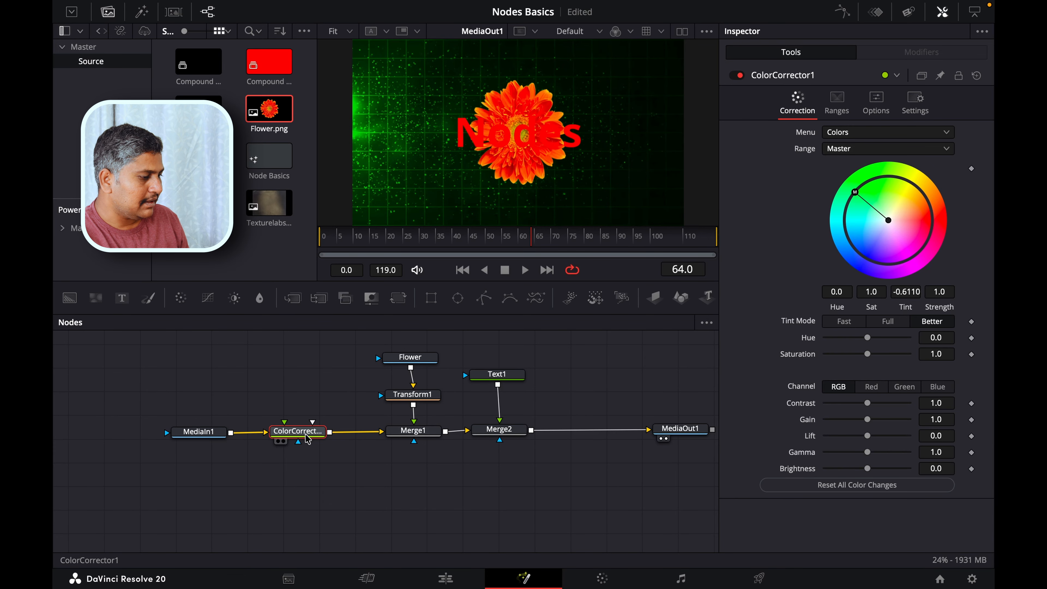
left_click(592, 361)
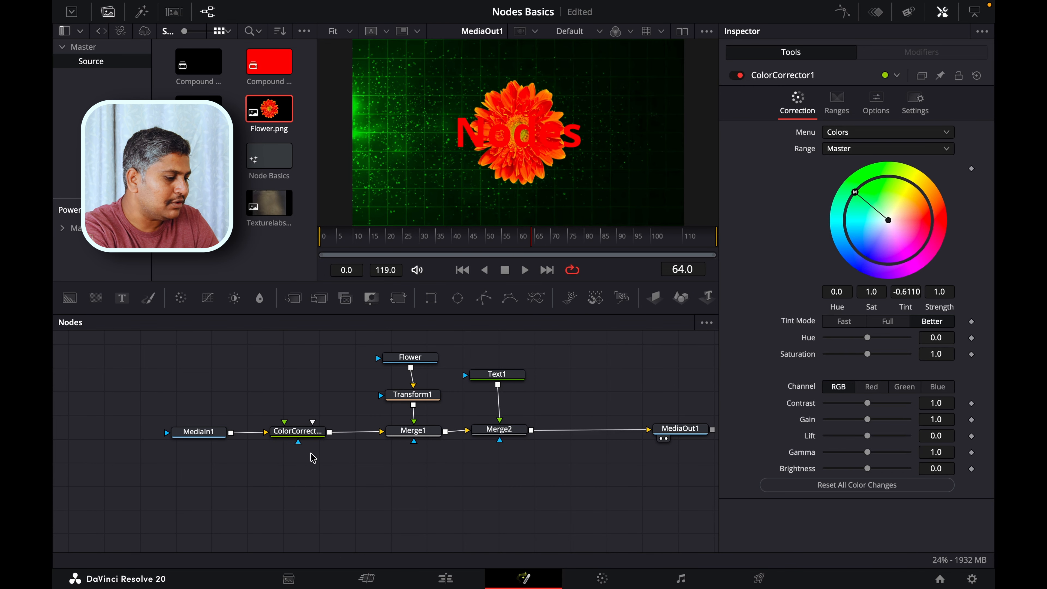
Step: Move Text1 and Merge2 closer to MediaOut1, and relocate ColorCorrector1 between Merge1 and Merge2
left_click_drag(547, 350, 502, 470)
left_click_drag(506, 432, 568, 432)
left_click(310, 432)
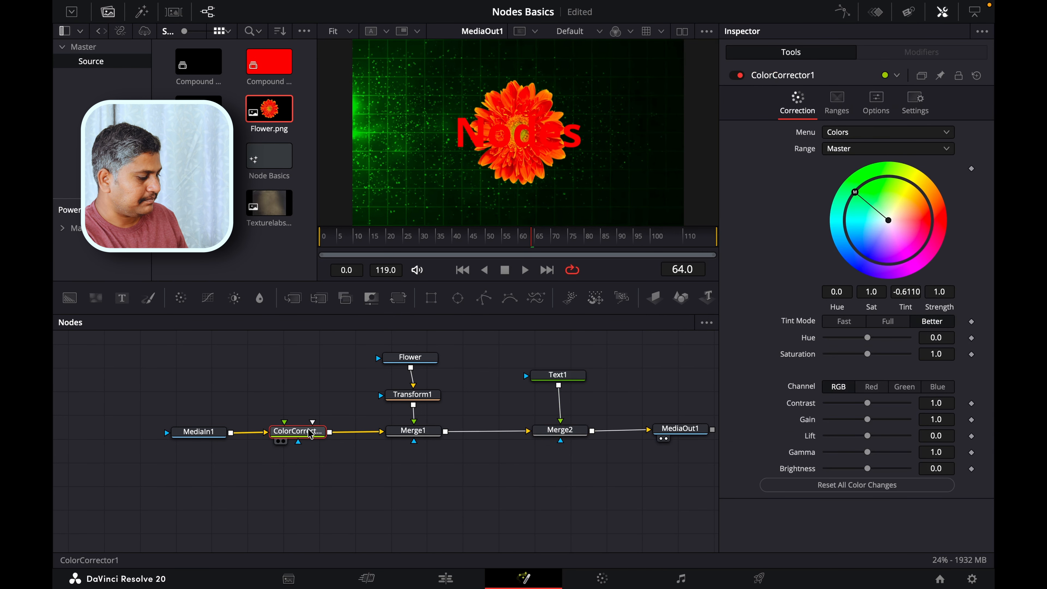
left_click_drag(311, 433, 498, 434)
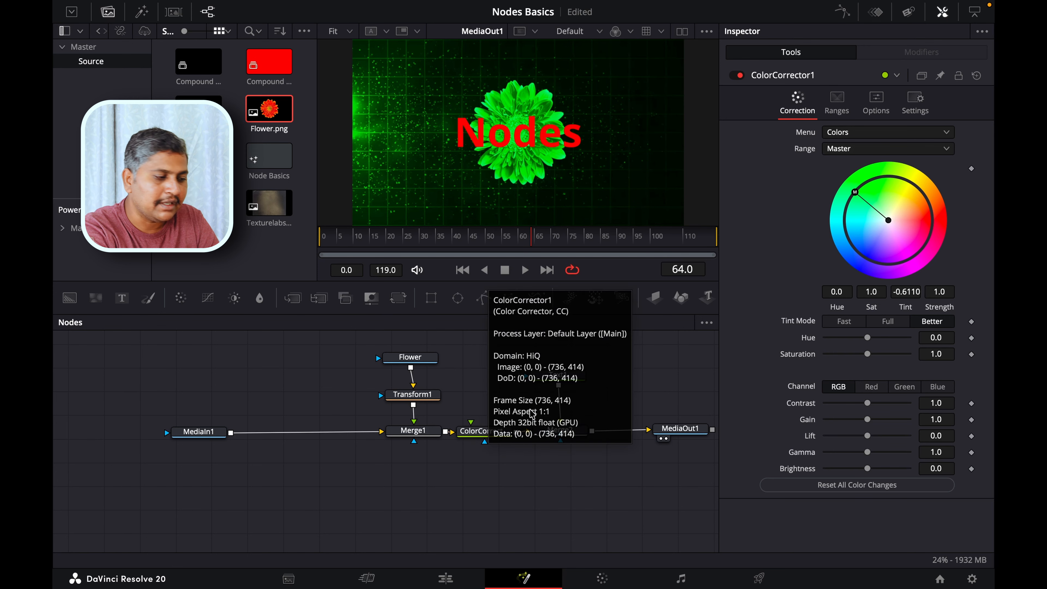
Step: Set the colour of the "Nodes" text in Text1 to Snow white
left_click(575, 375)
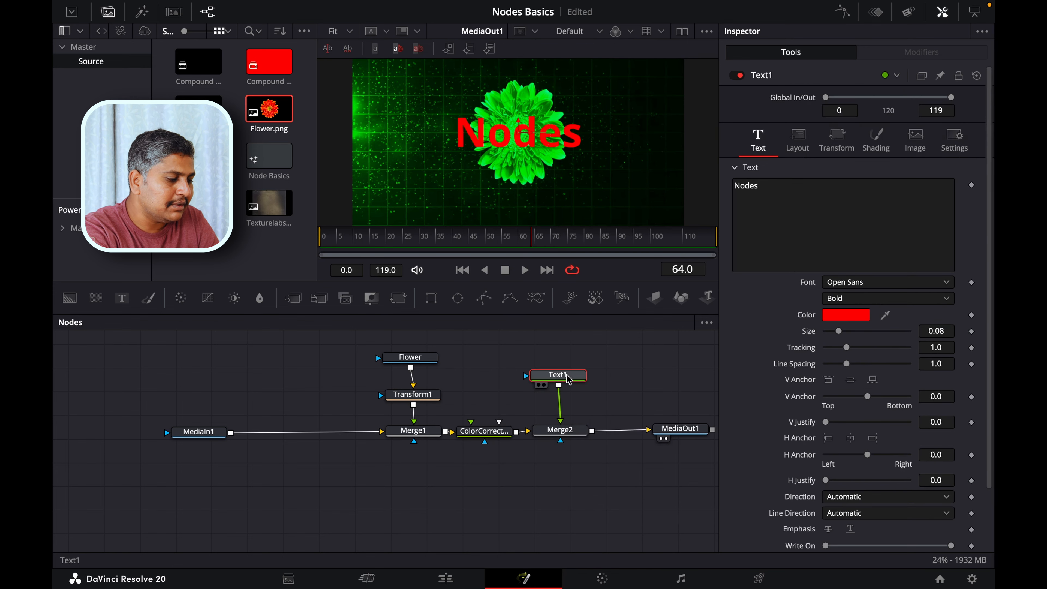
left_click(837, 322)
left_click(251, 328)
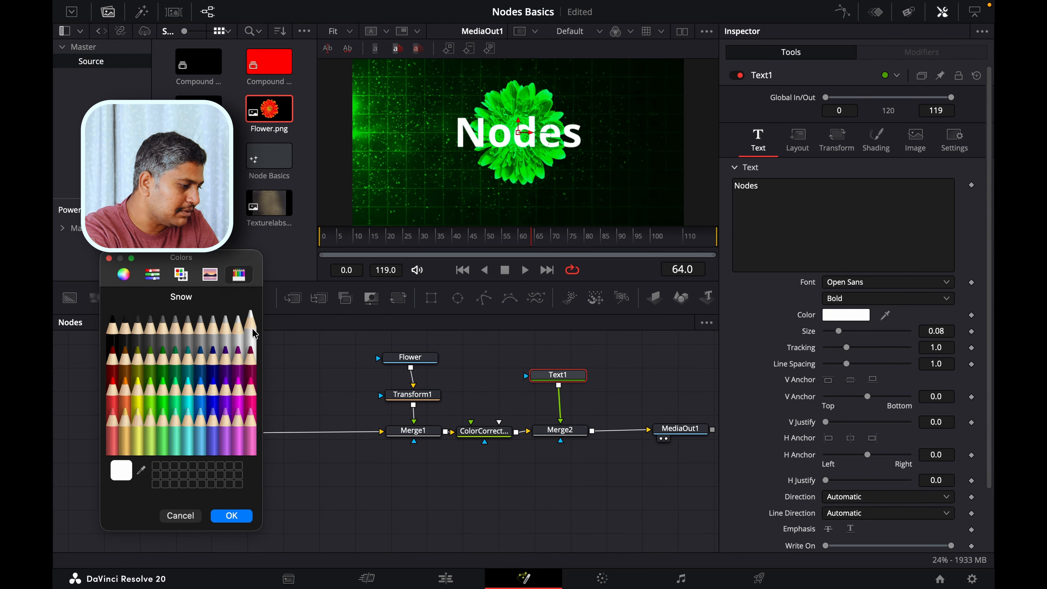
left_click(137, 400)
left_click(250, 329)
left_click(232, 516)
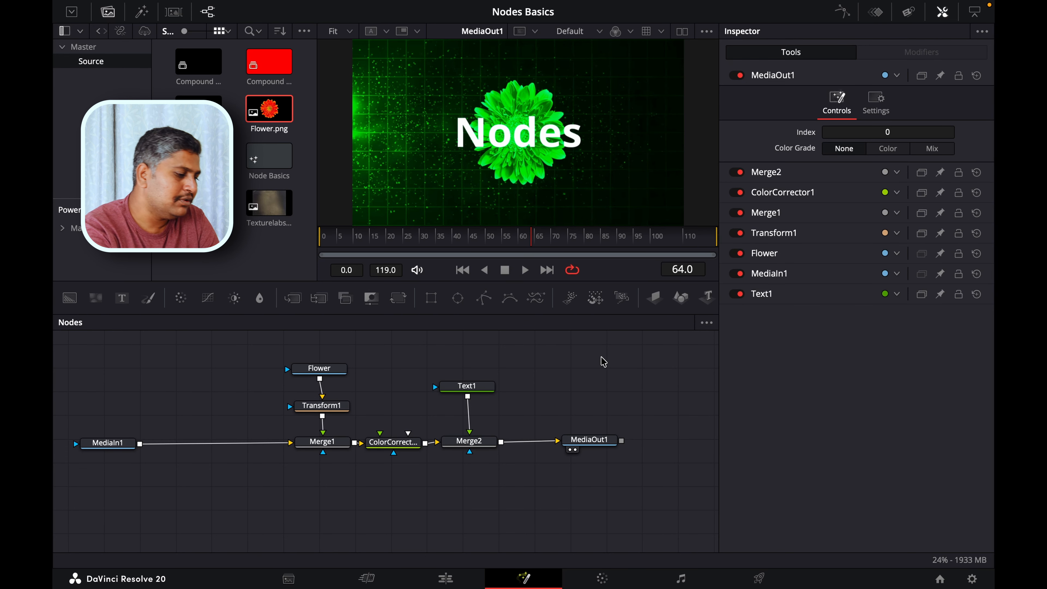
Step: Shift the whole node tree towards the centre of the graph, and move Flower, Transform1 and Merge1 together closer to MediaIn1
left_click_drag(603, 359, 98, 522)
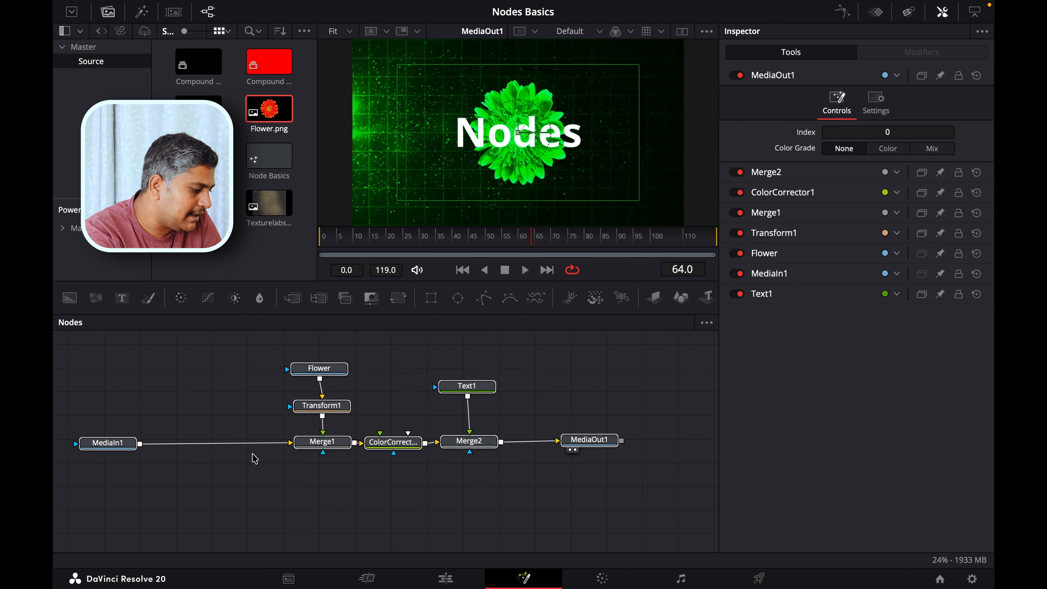
left_click_drag(328, 439, 389, 444)
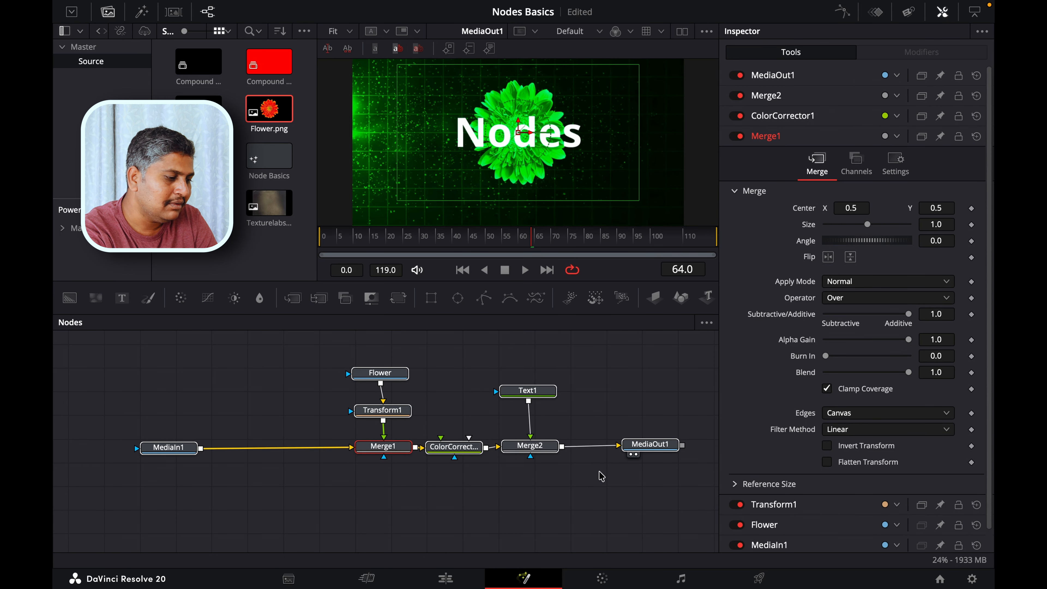
left_click_drag(398, 350, 324, 456)
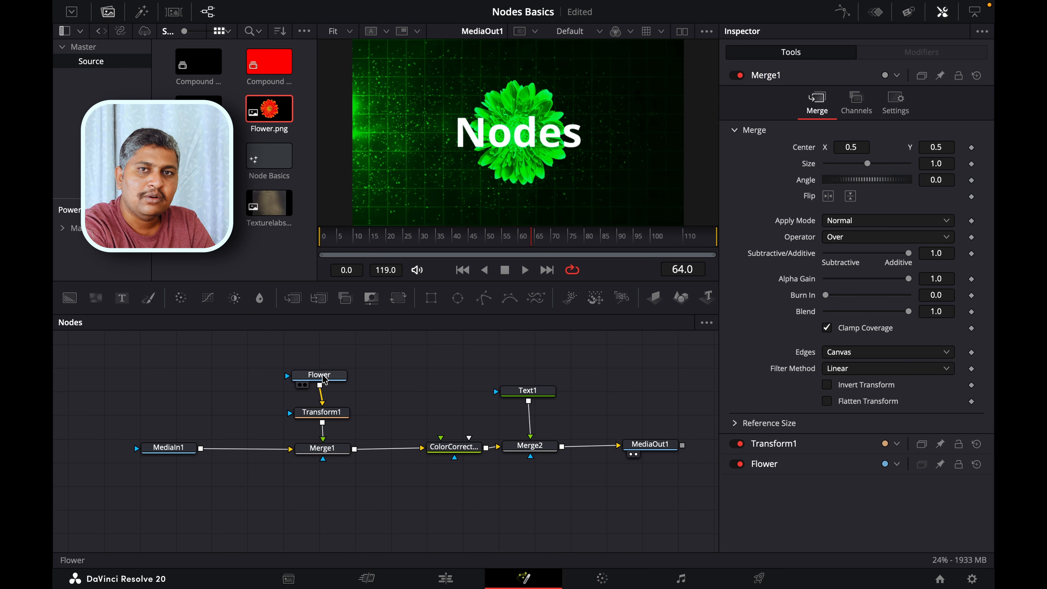
left_click(170, 453)
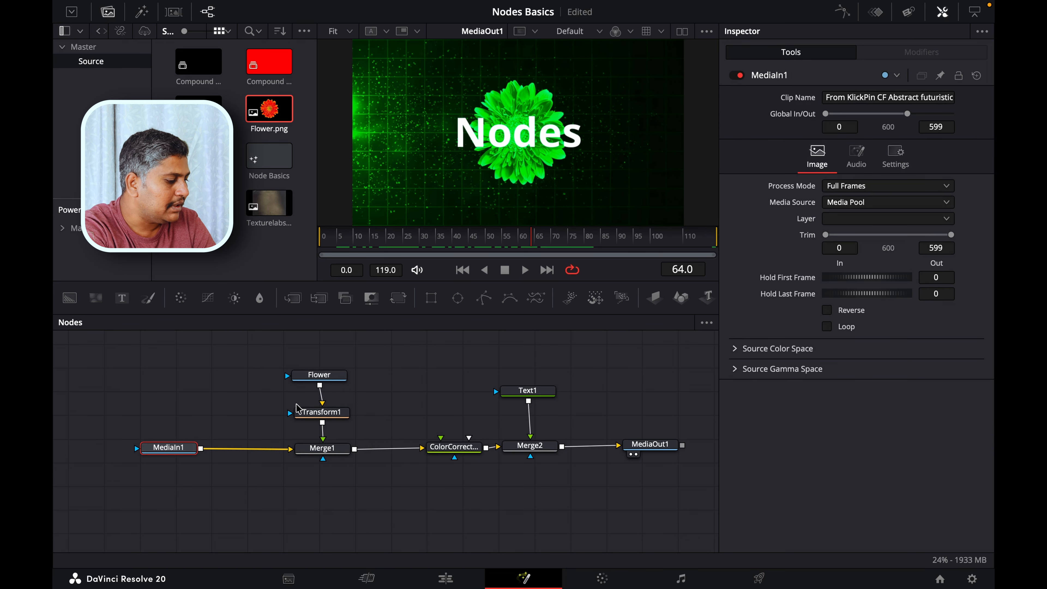
mouse_move(312, 381)
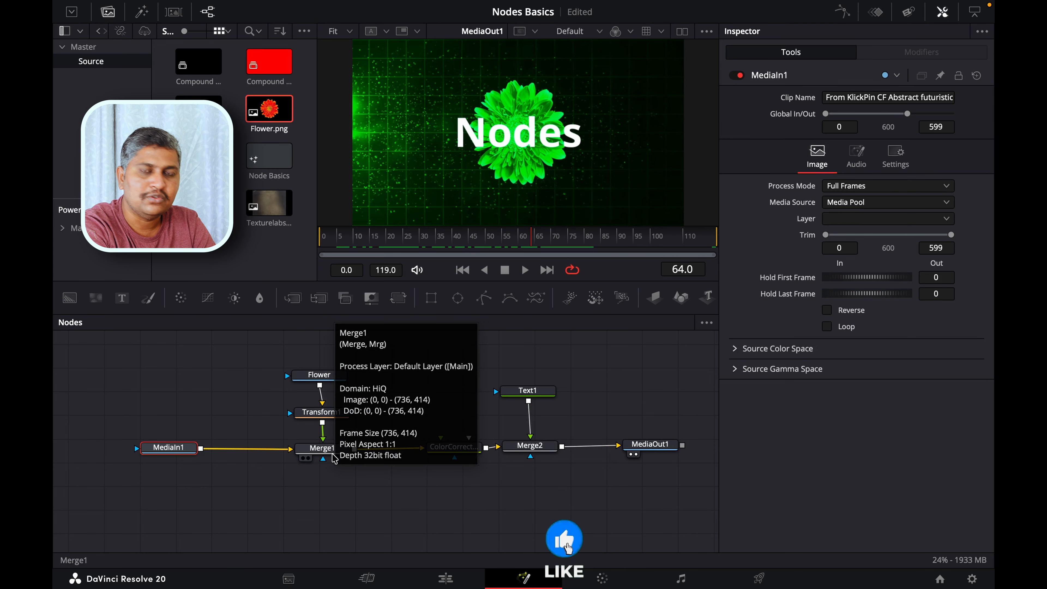
left_click(329, 470)
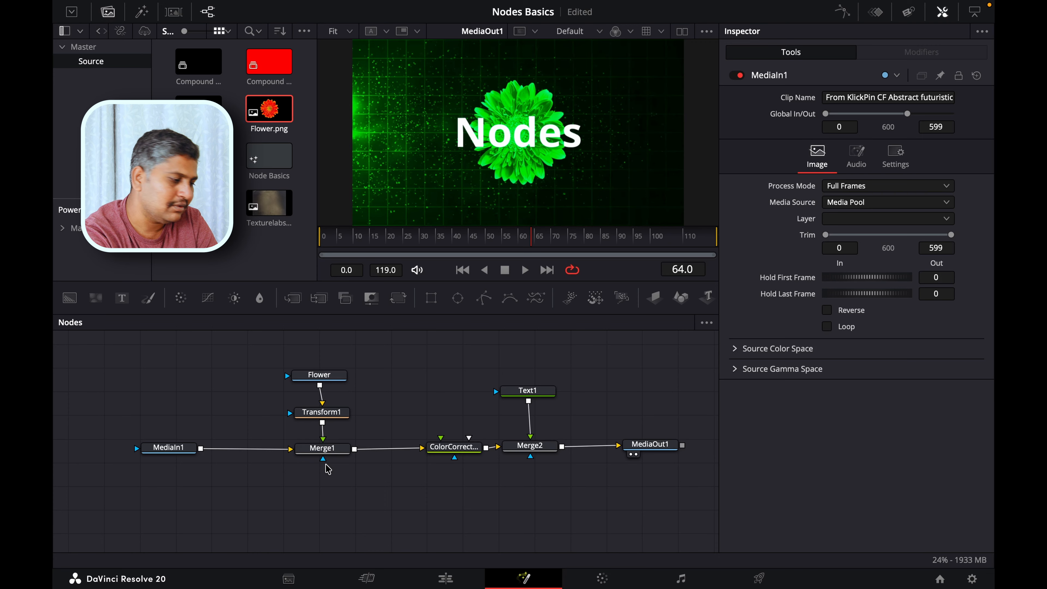
Step: Nudge Merge1 and ColorCorrector1 towards MediaIn1, and give ColorCorrector1 a blue tint of about -0.41 with a strength of about 0.43
left_click_drag(322, 448, 316, 449)
left_click_drag(452, 454, 432, 458)
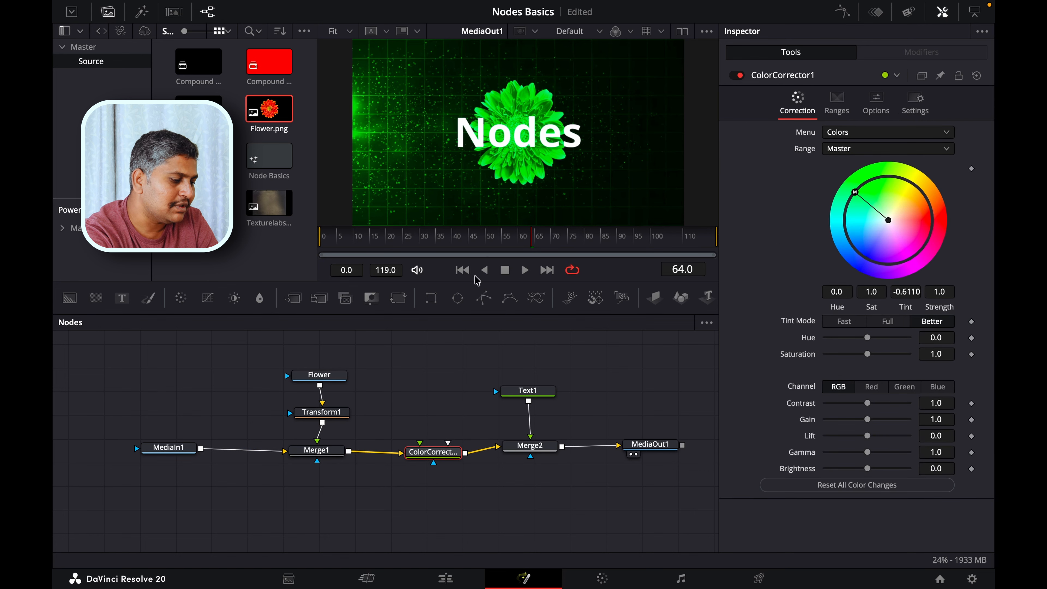
left_click_drag(855, 193, 864, 235)
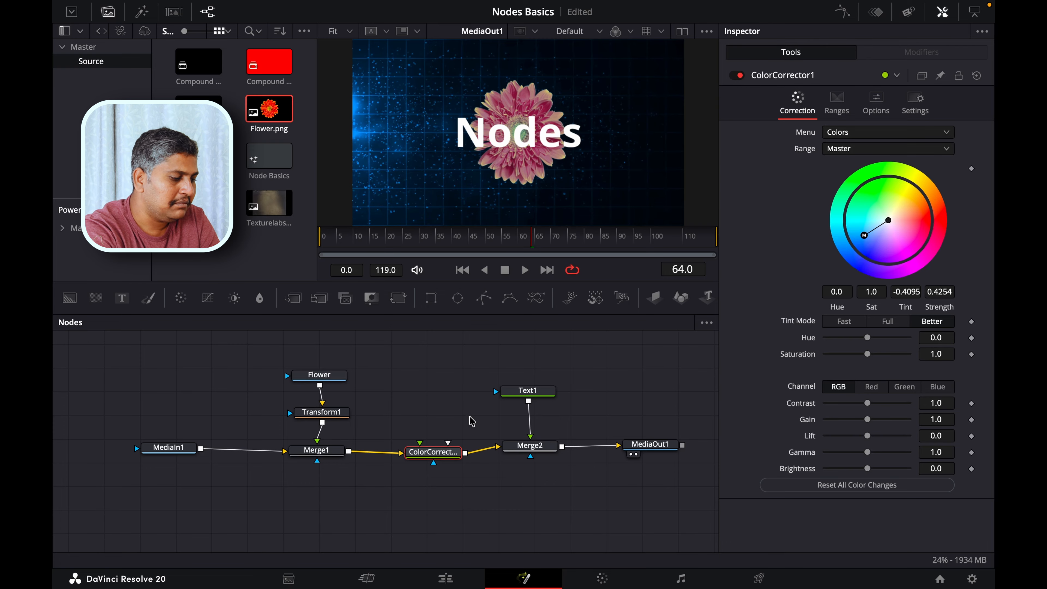
Step: Move Merge2 slightly closer to MediaOut1, and select MediaOut1
left_click(536, 392)
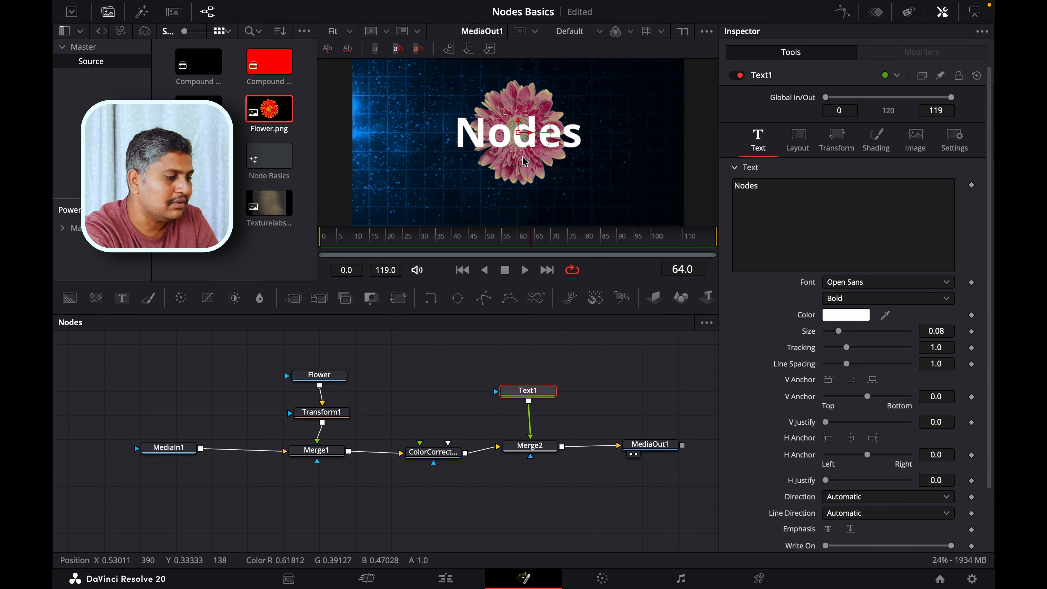
left_click_drag(552, 452, 556, 452)
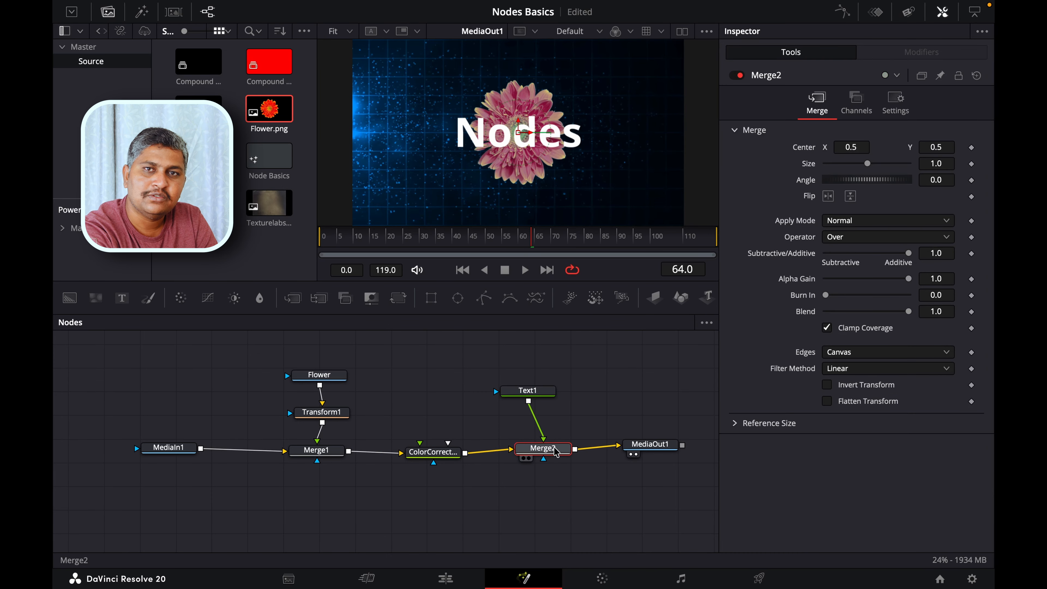
left_click(644, 446)
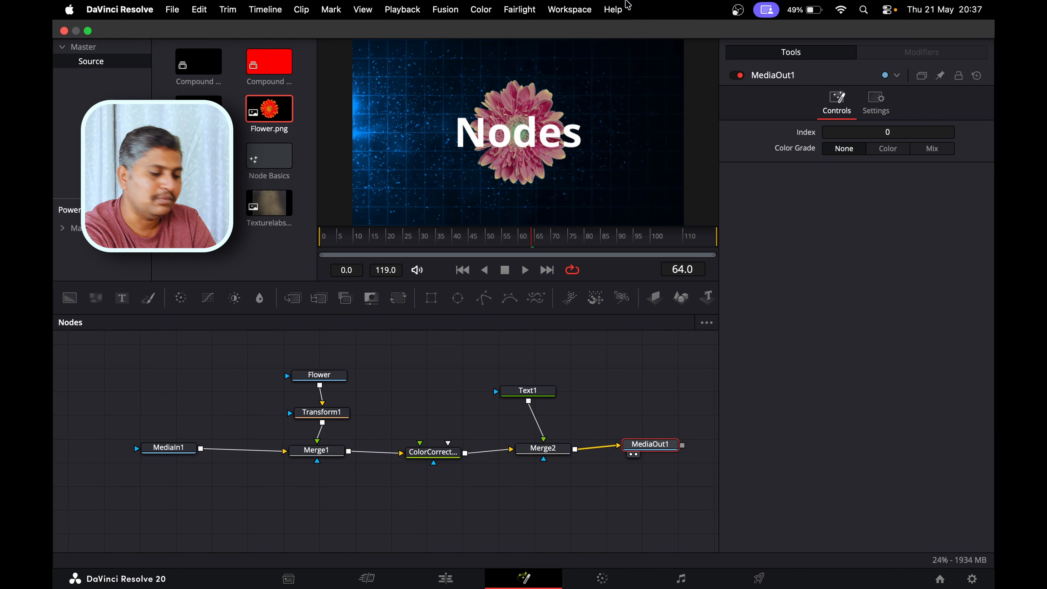
Step: Switch to the Edit page and play the Node Basics composition from the start of the timeline
left_click(447, 579)
left_click_drag(337, 342, 224, 353)
key("space")
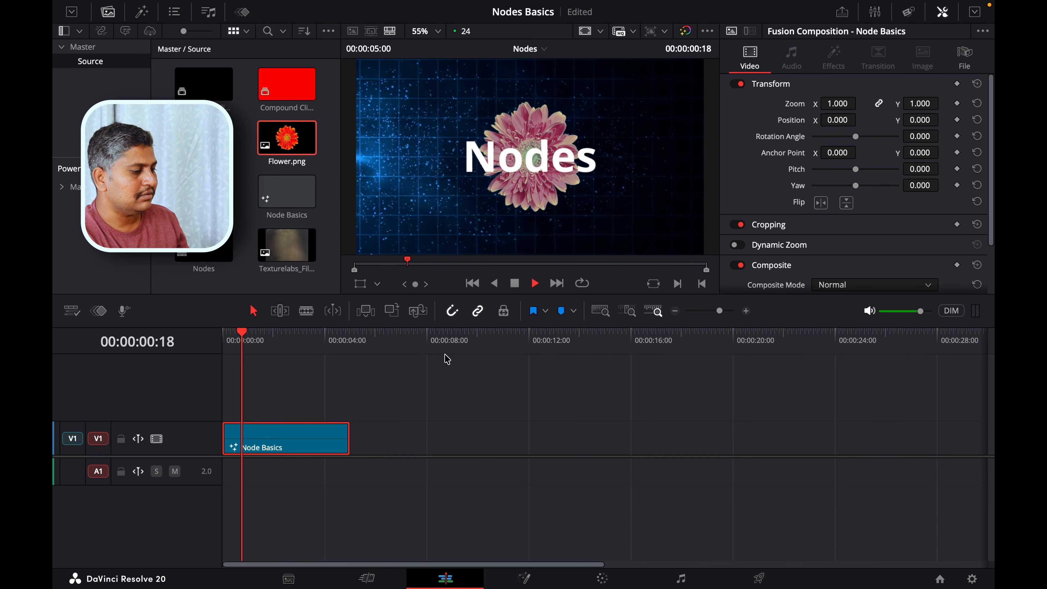